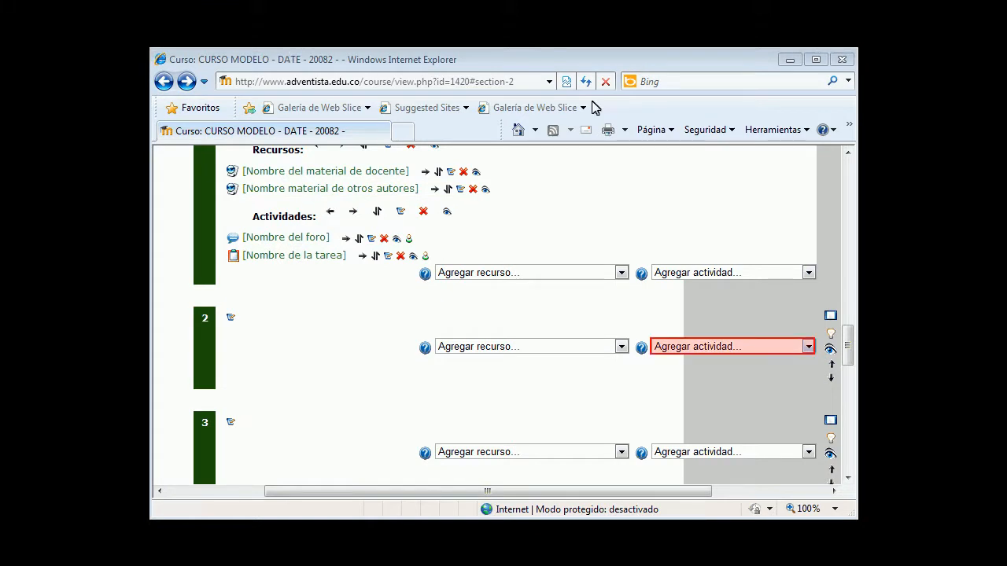
# Step: Add a Foro activity to topic 2, name it "Foro educación virtual" and set its type to Debate sencillo
pyautogui.click(810, 349)
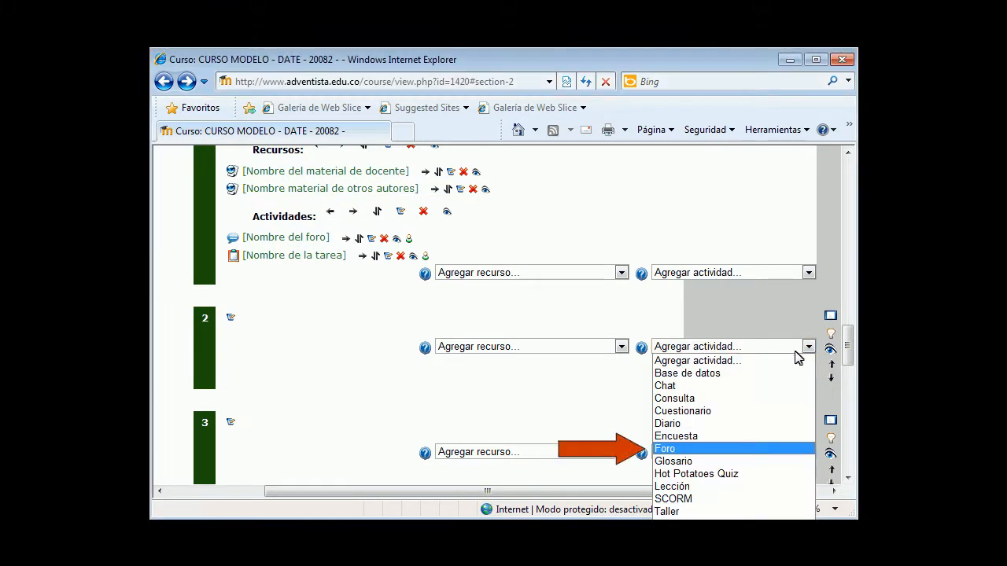
pyautogui.click(749, 449)
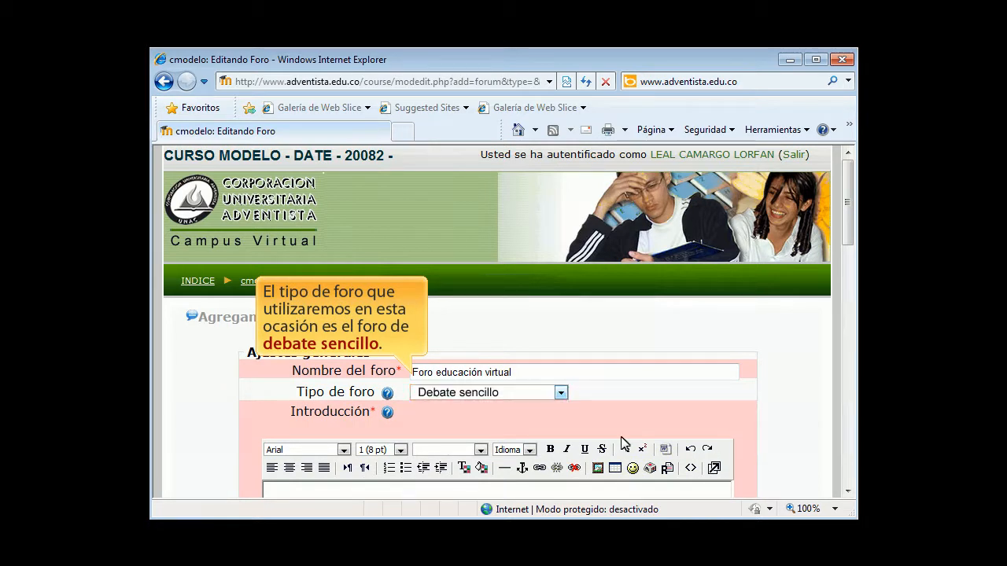
pyautogui.click(561, 392)
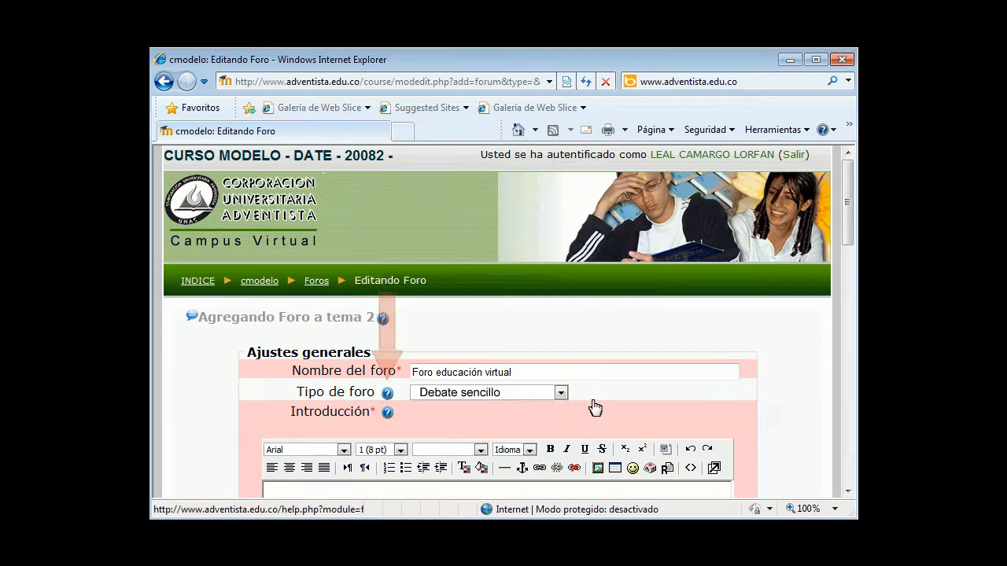
# Step: Read the help on the available forum types and close it
pyautogui.click(387, 393)
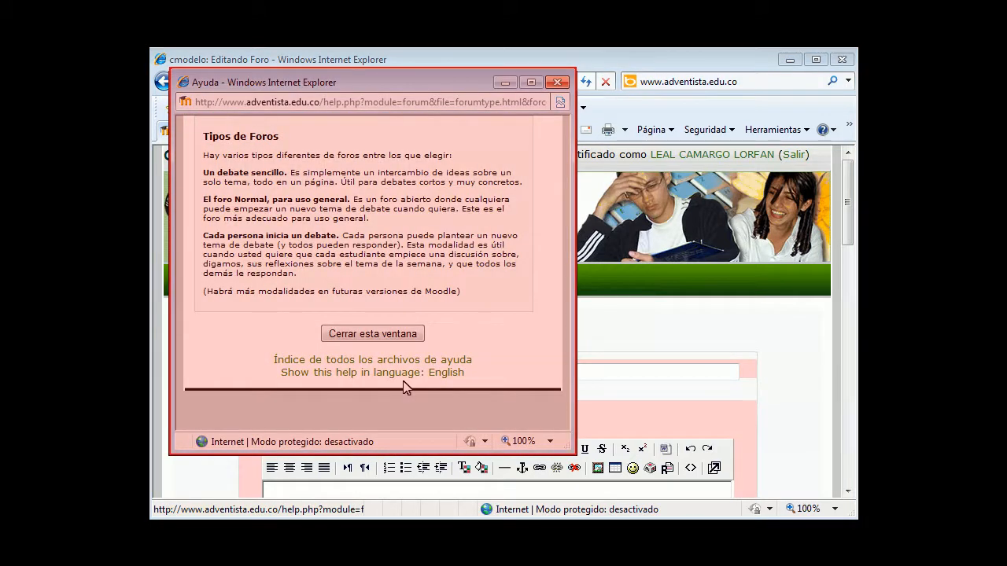
pyautogui.moveTo(438, 95); pyautogui.dragTo(434, 92)
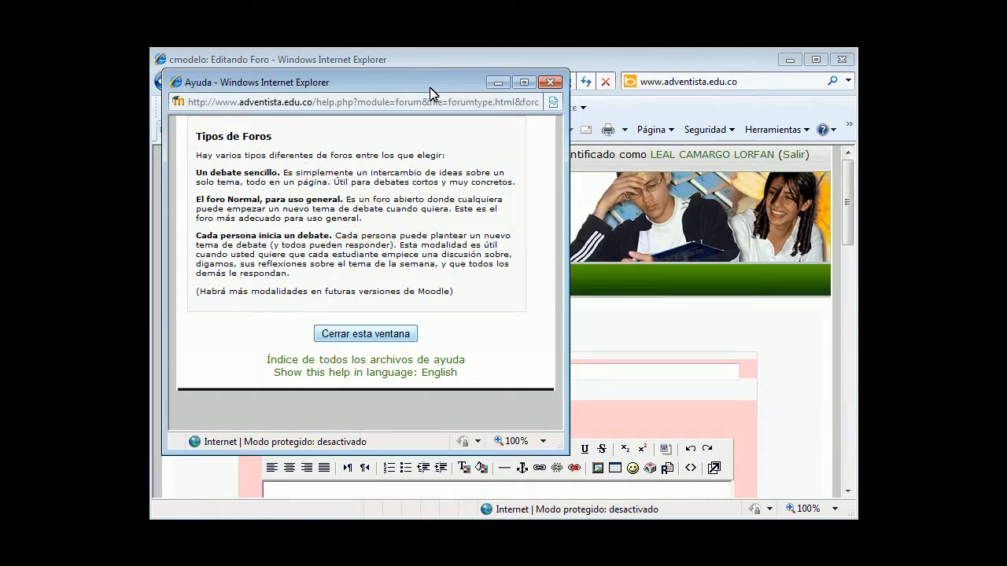
pyautogui.click(364, 334)
# Step: Paste the copied activity description into the forum's Introducción, allowing the page to access the clipboard
pyautogui.moveTo(848, 233); pyautogui.dragTo(848, 282)
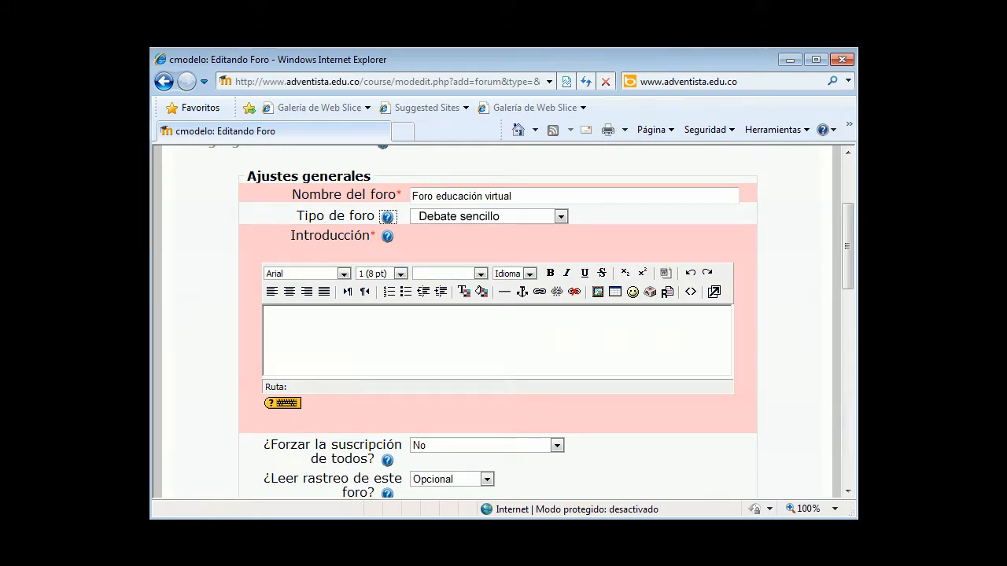
pyautogui.hotkey('ctrl', 'v')
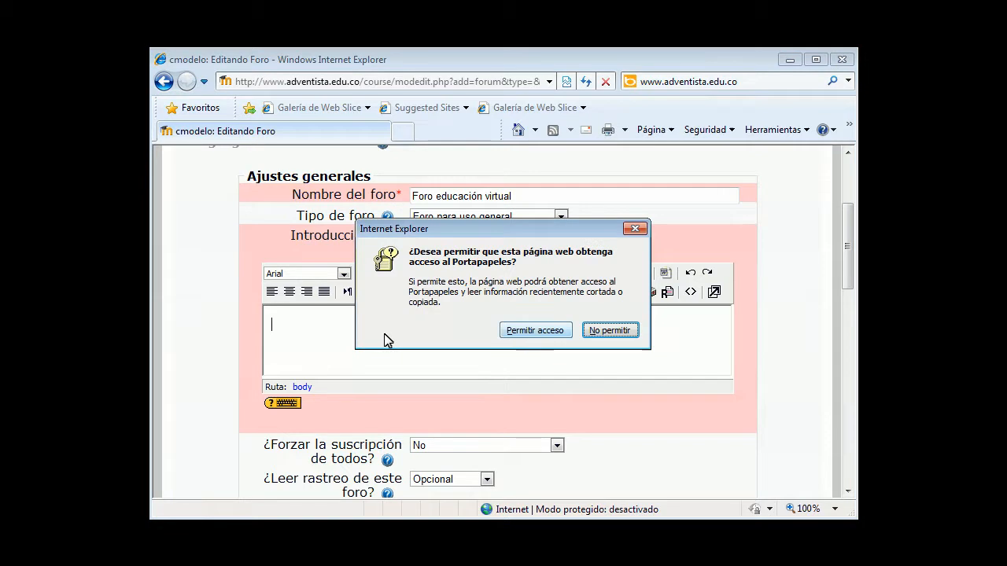
pyautogui.click(519, 331)
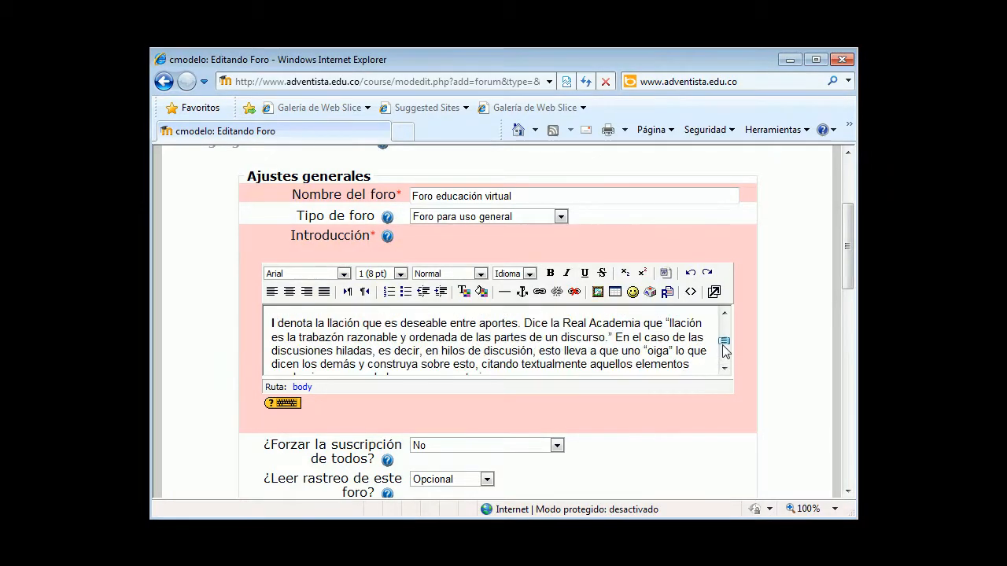
pyautogui.scroll(5, 724, 352)
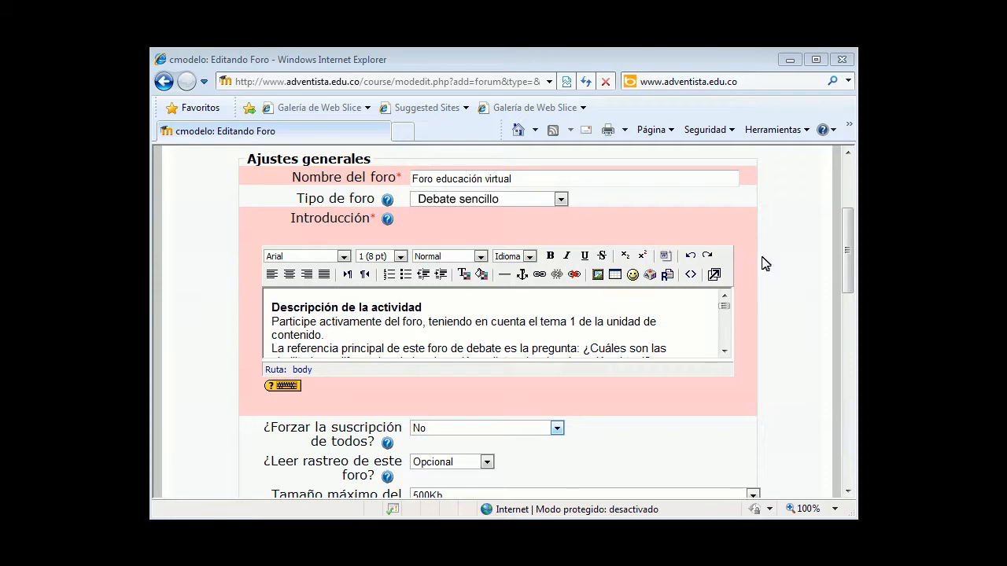
# Step: Review the choices for forcing everyone's subscription and search the page for "segui"
pyautogui.click(556, 428)
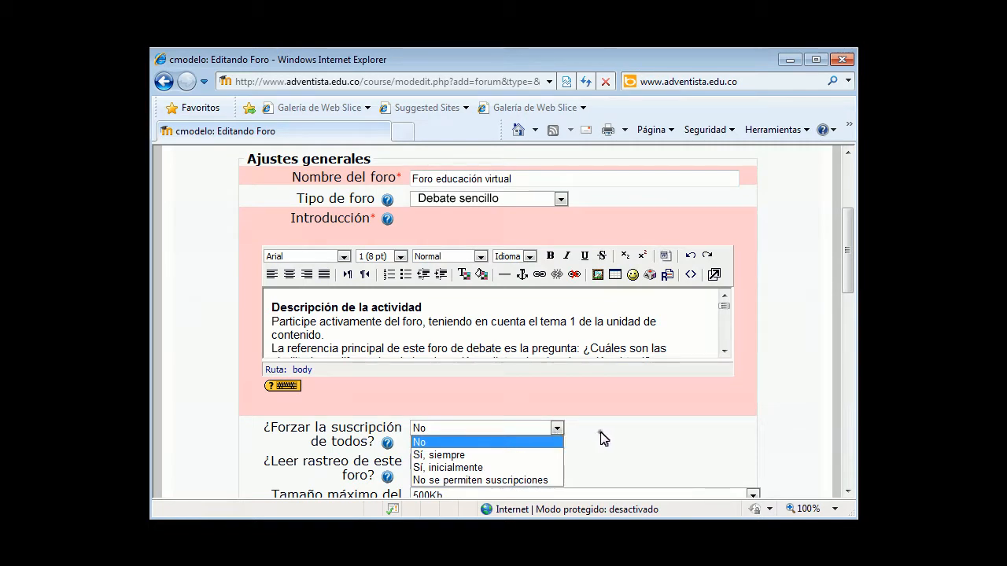
pyautogui.hotkey('ctrl', 'f')
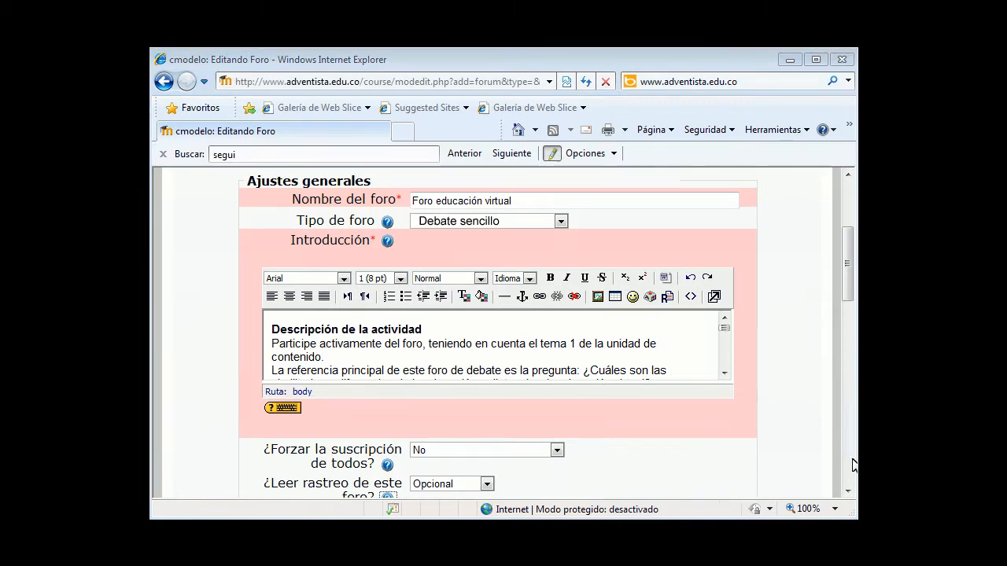
pyautogui.scroll(-2, 845, 288)
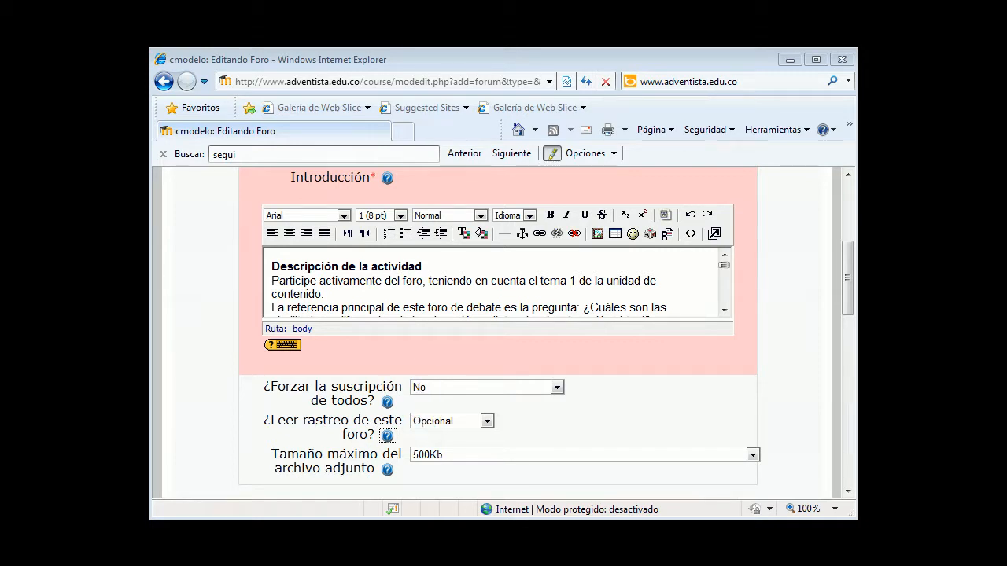
# Step: Review the choices for the maximum attachment size without changing the setting
pyautogui.moveTo(847, 303); pyautogui.dragTo(846, 328)
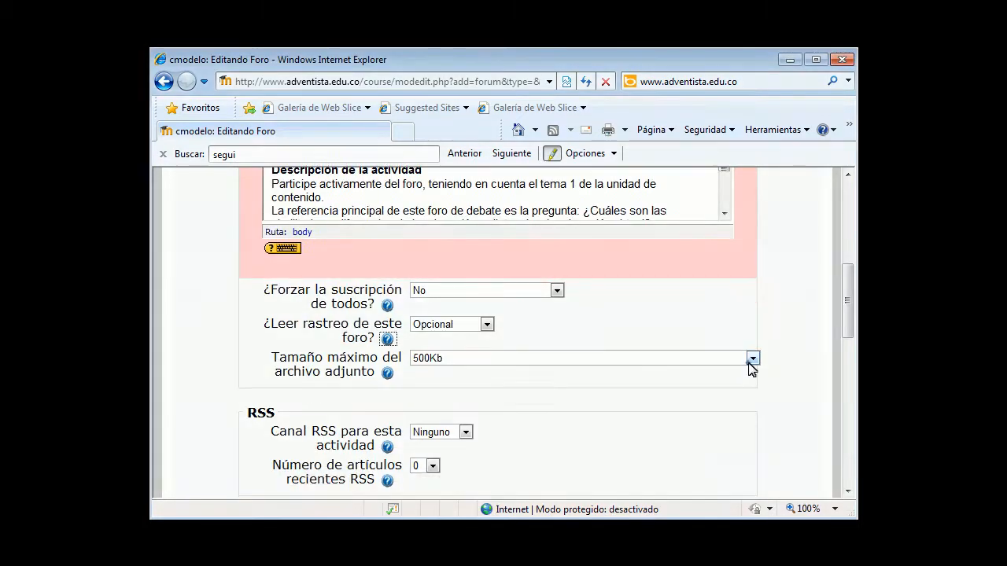
pyautogui.click(752, 359)
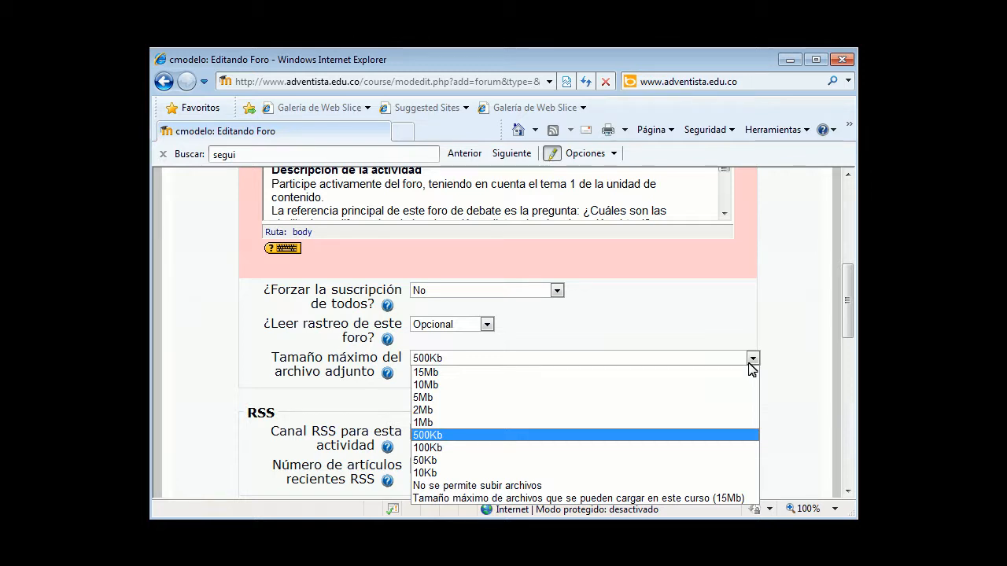
pyautogui.click(793, 350)
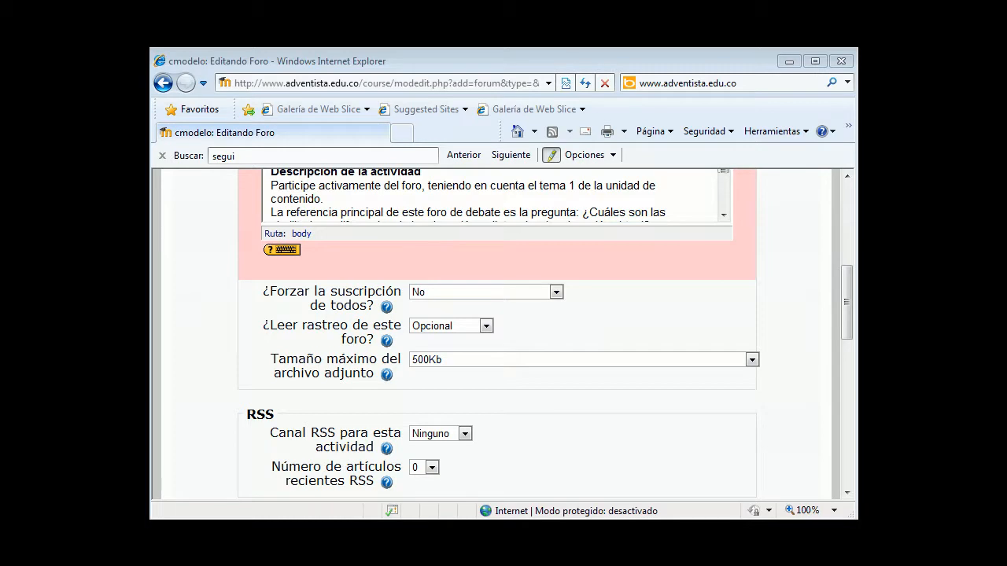
# Step: Search for "calific", set the rating aggregation to Promedio de calificaciones and restrict ratings to posts from 22 to 26 September 2010
pyautogui.write('calific')
pyautogui.moveTo(849, 285); pyautogui.dragTo(848, 346)
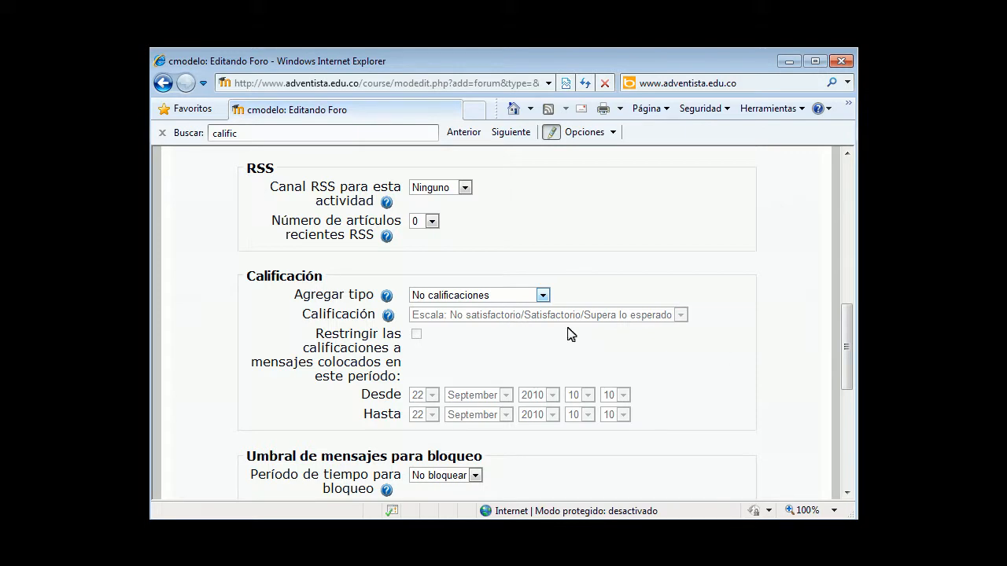
pyautogui.click(542, 295)
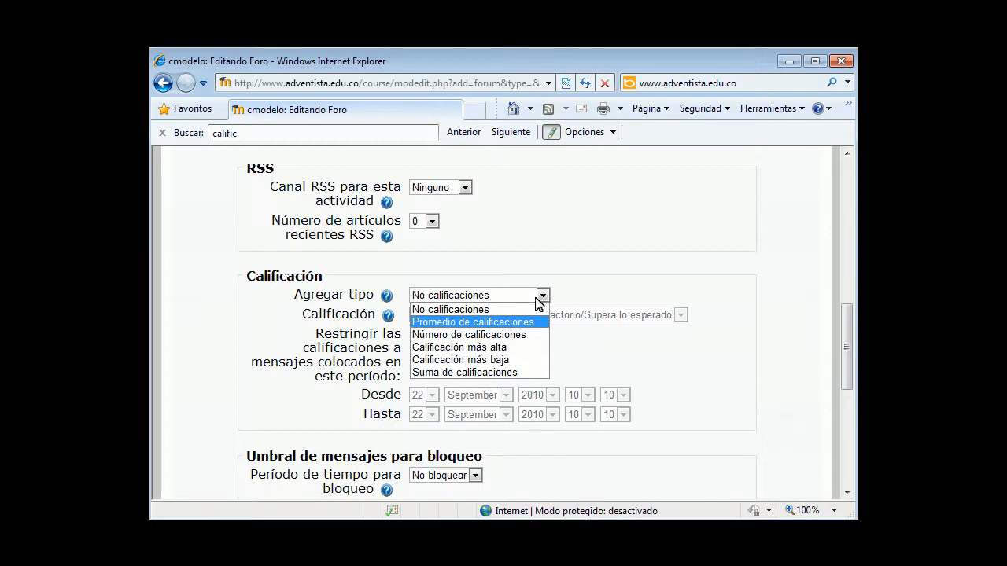
pyautogui.click(533, 322)
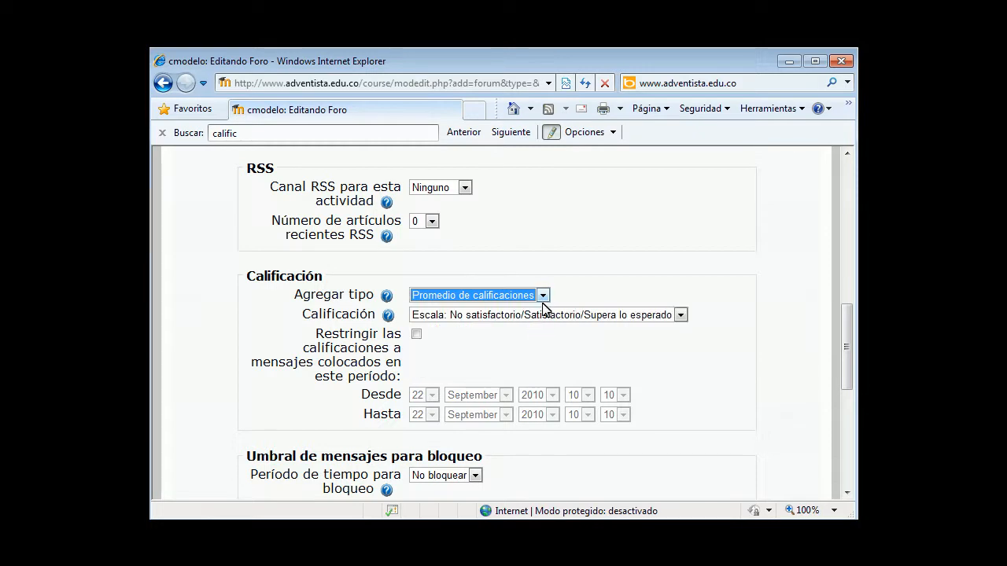
pyautogui.click(542, 295)
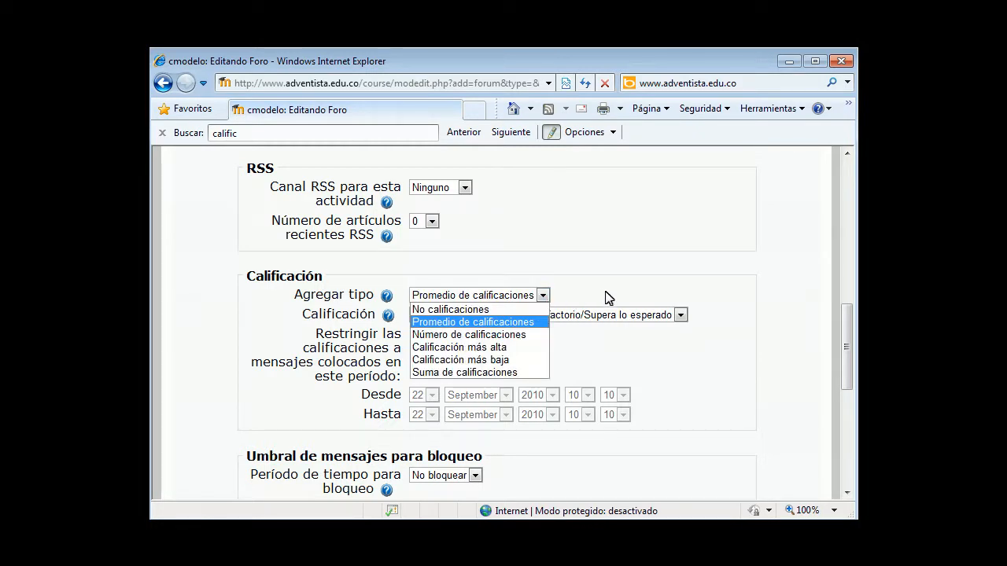
pyautogui.click(606, 297)
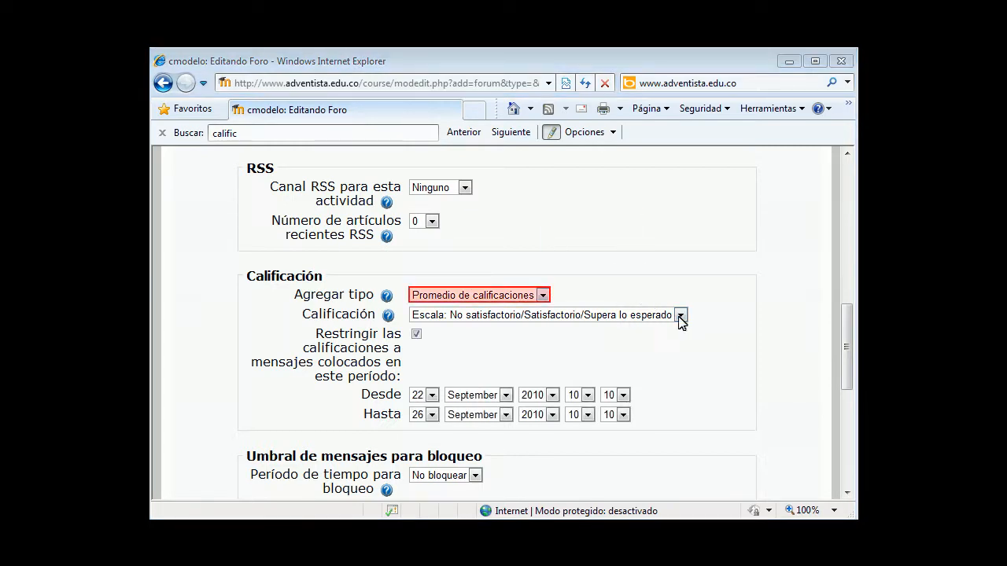
# Step: Change the rating aggregation to Suma de calificaciones and review the available grade scales and point values
pyautogui.click(542, 296)
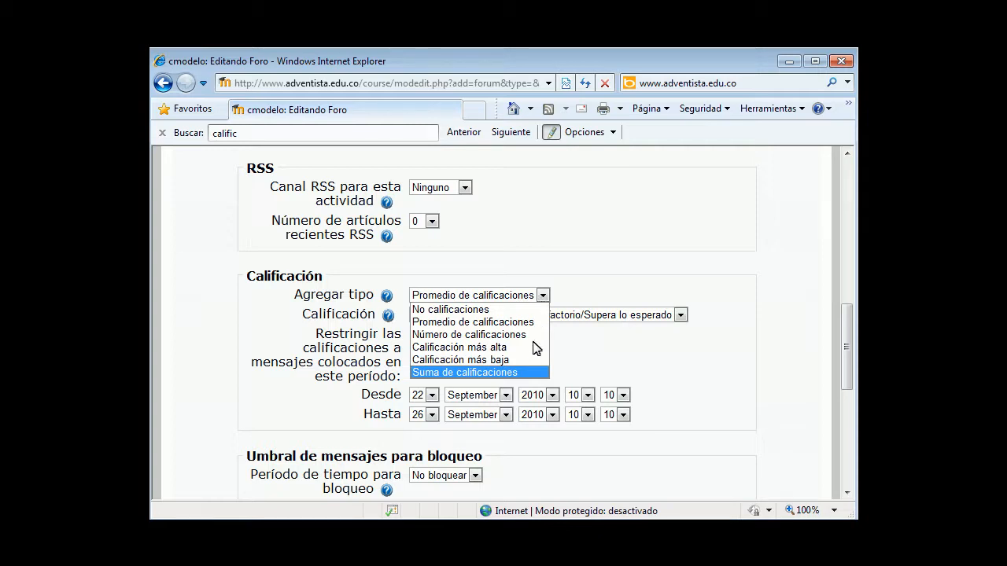
pyautogui.click(532, 370)
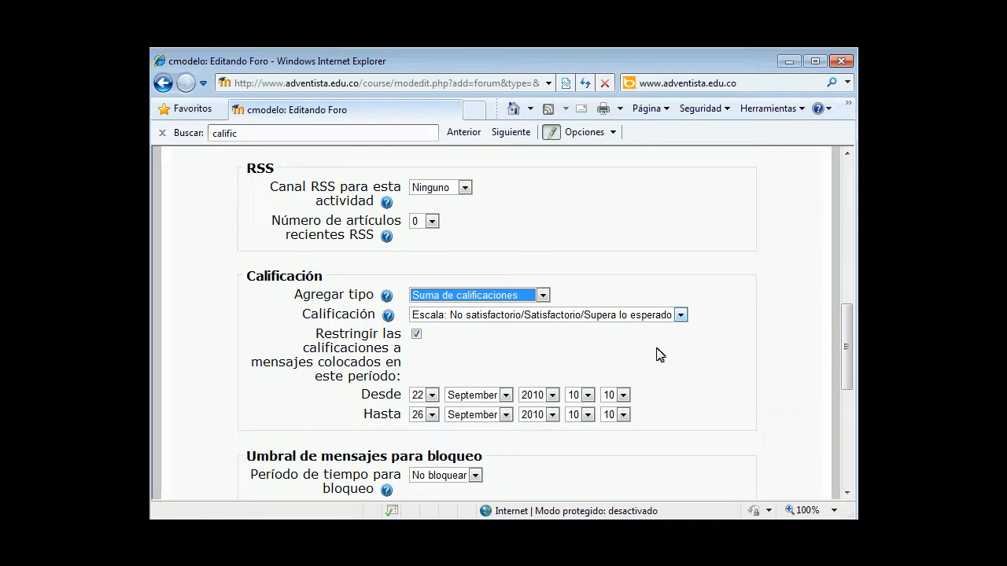
pyautogui.click(681, 314)
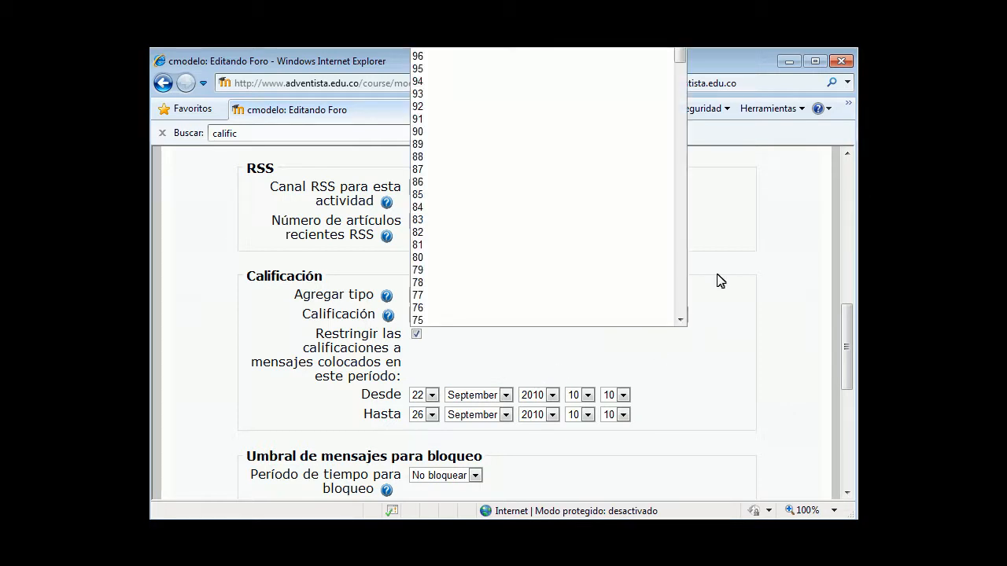
pyautogui.click(723, 234)
pyautogui.moveTo(705, 65); pyautogui.dragTo(717, 203)
pyautogui.click(682, 418)
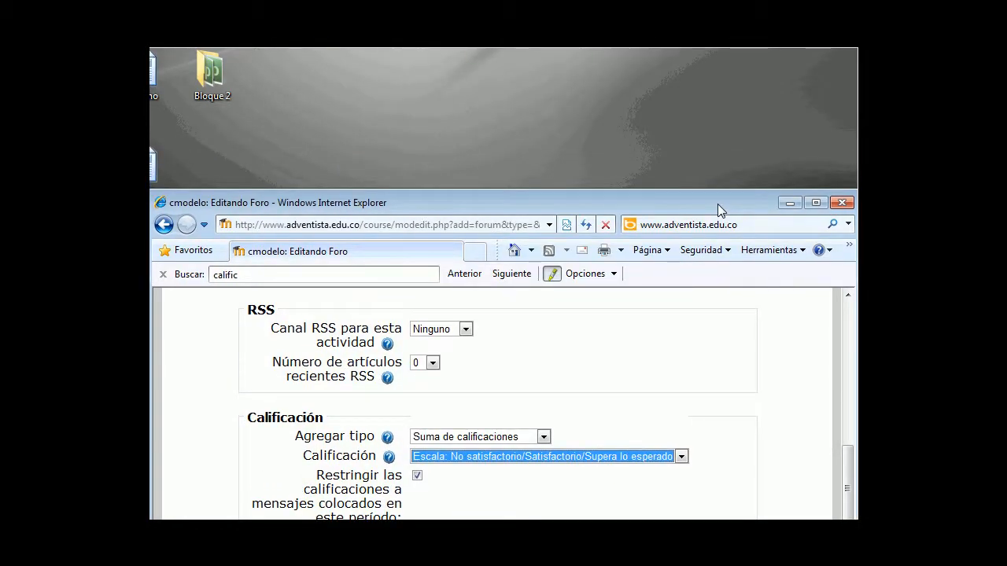
pyautogui.click(681, 456)
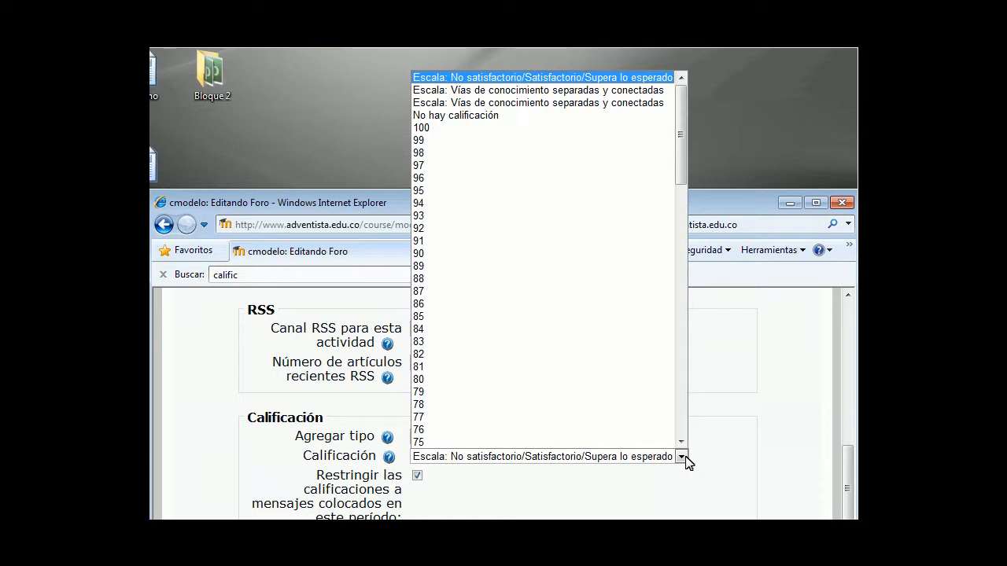
pyautogui.click(735, 382)
pyautogui.moveTo(737, 209); pyautogui.dragTo(735, 76)
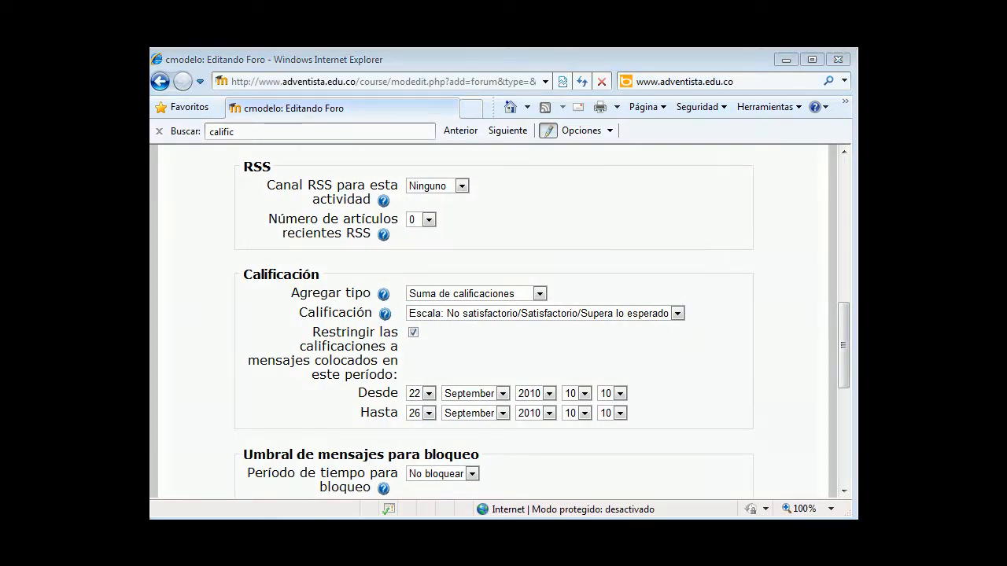
# Step: Look over the post-threshold and common module settings, save the forum and return to the course
pyautogui.moveTo(842, 309); pyautogui.dragTo(843, 350)
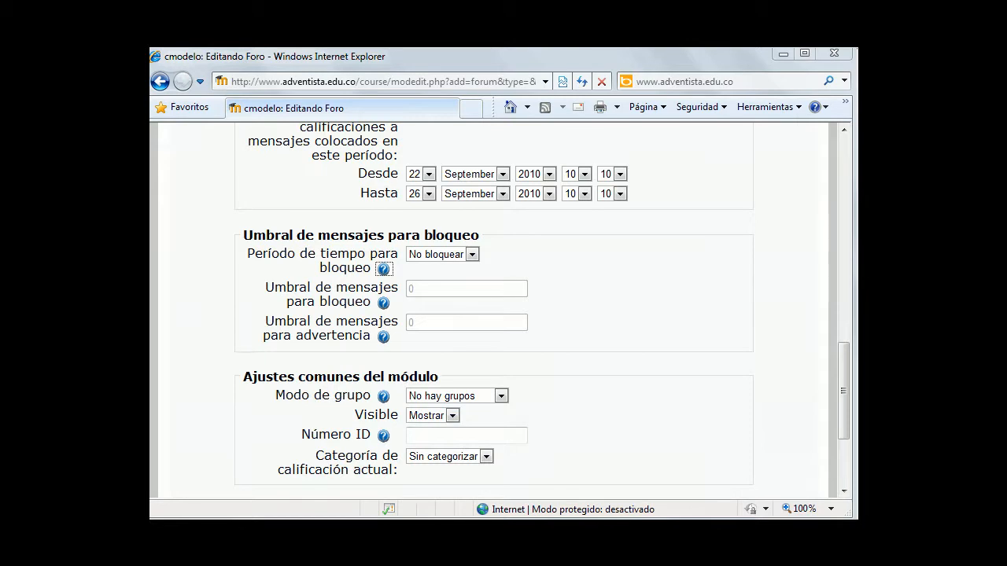
pyautogui.moveTo(844, 427); pyautogui.dragTo(843, 376)
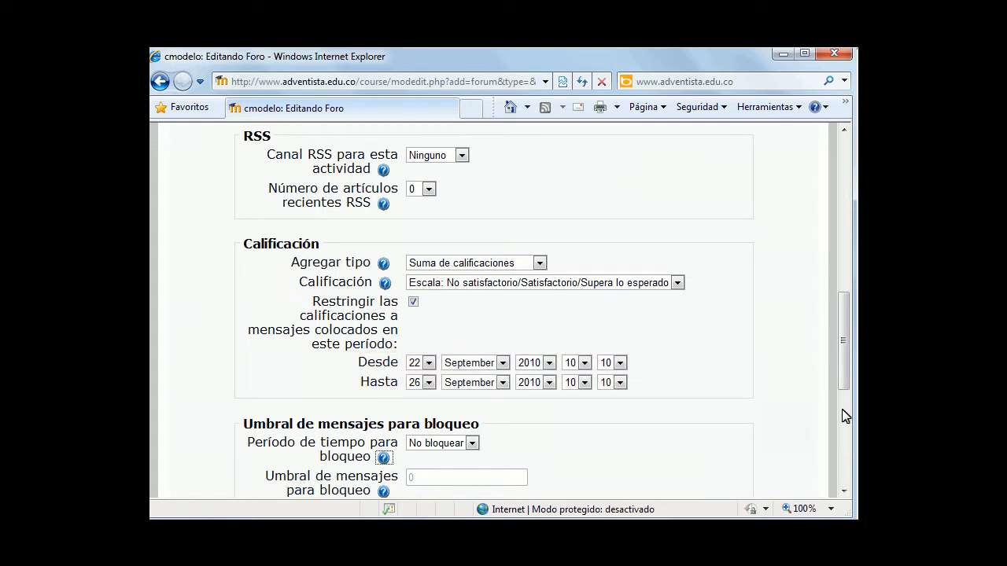
pyautogui.moveTo(843, 358); pyautogui.dragTo(841, 468)
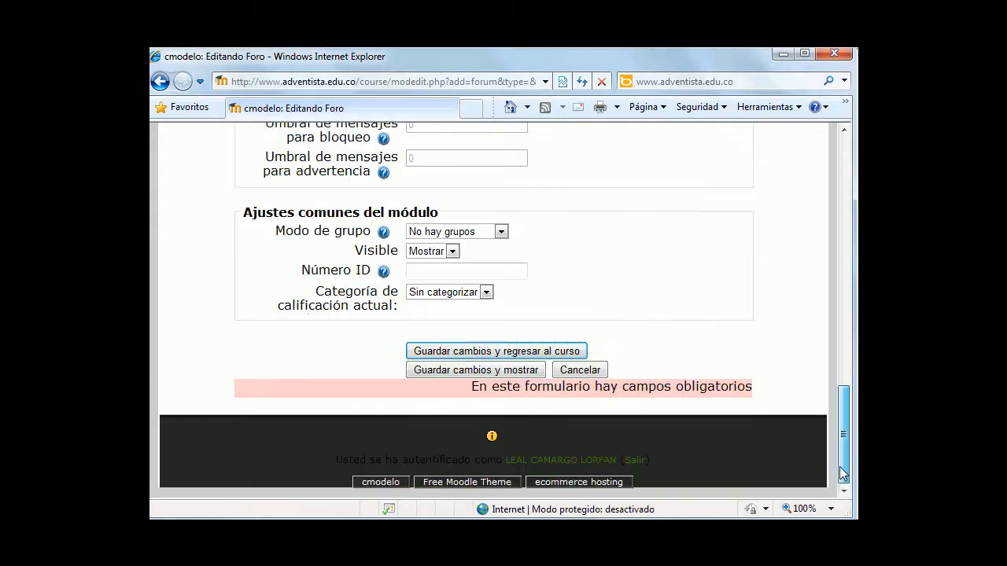
pyautogui.press('Return')
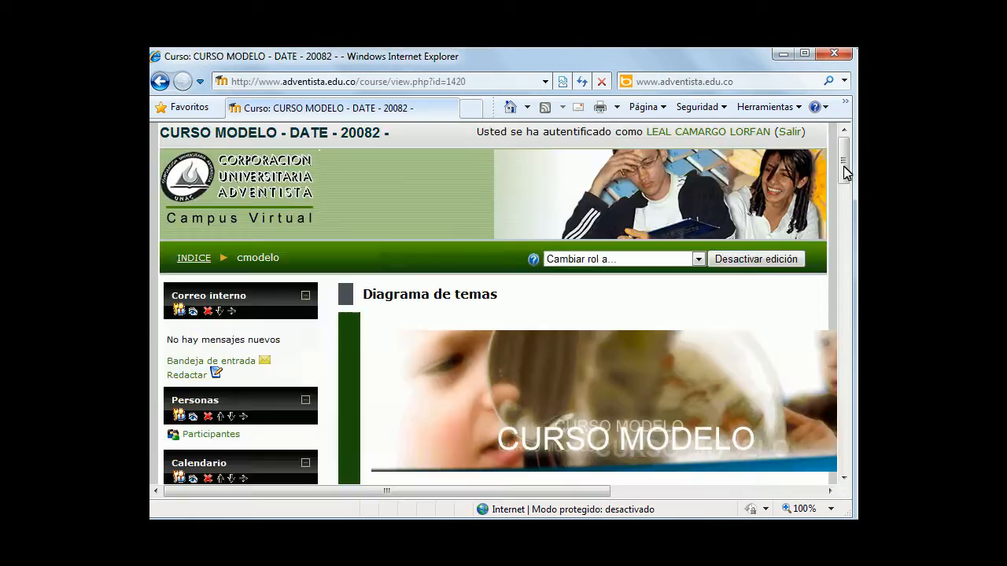
# Step: Check the new forum under topic 2 and turn off course editing
pyautogui.moveTo(845, 173); pyautogui.dragTo(847, 353)
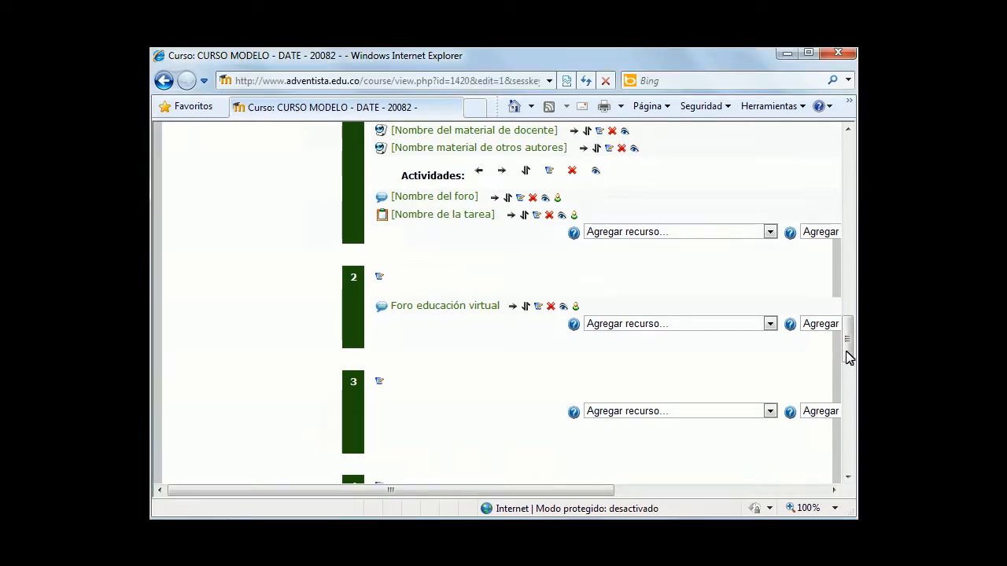
pyautogui.moveTo(848, 357); pyautogui.dragTo(847, 177)
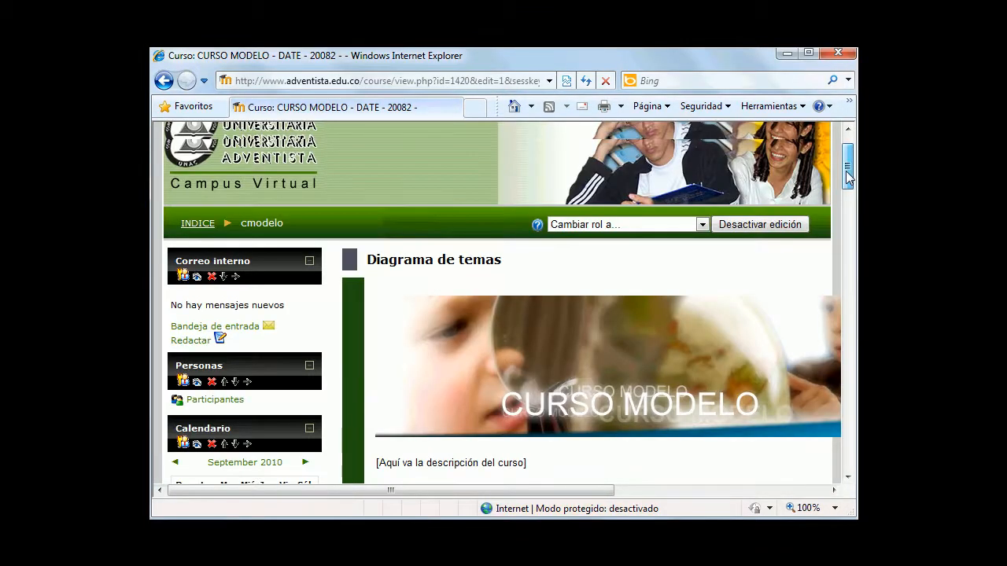
pyautogui.scroll(1, 847, 177)
pyautogui.click(764, 261)
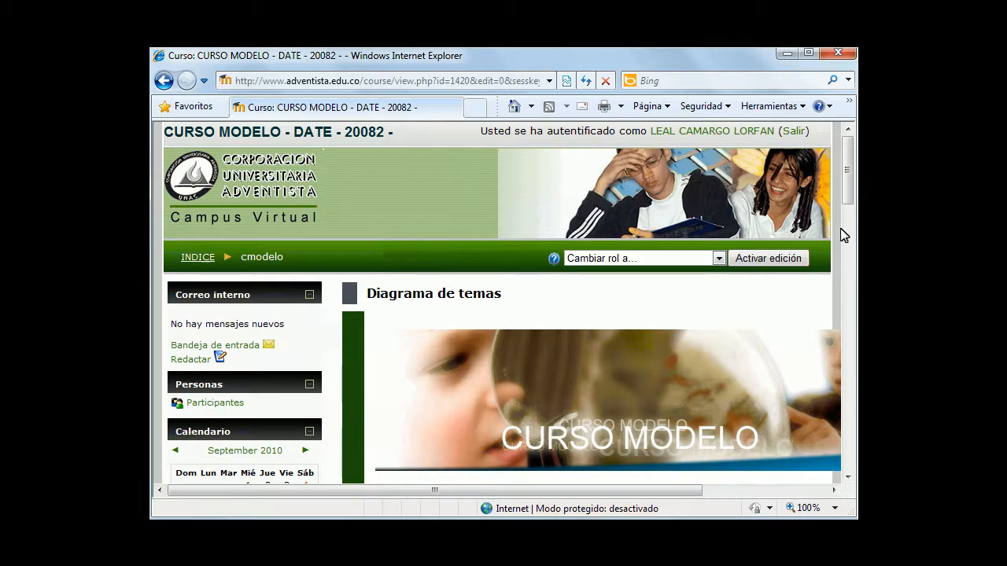
# Step: Open the "Foro educación virtual" forum from topic 2 of the course page
pyautogui.scroll(-3, 847, 224)
pyautogui.moveTo(847, 224); pyautogui.dragTo(840, 393)
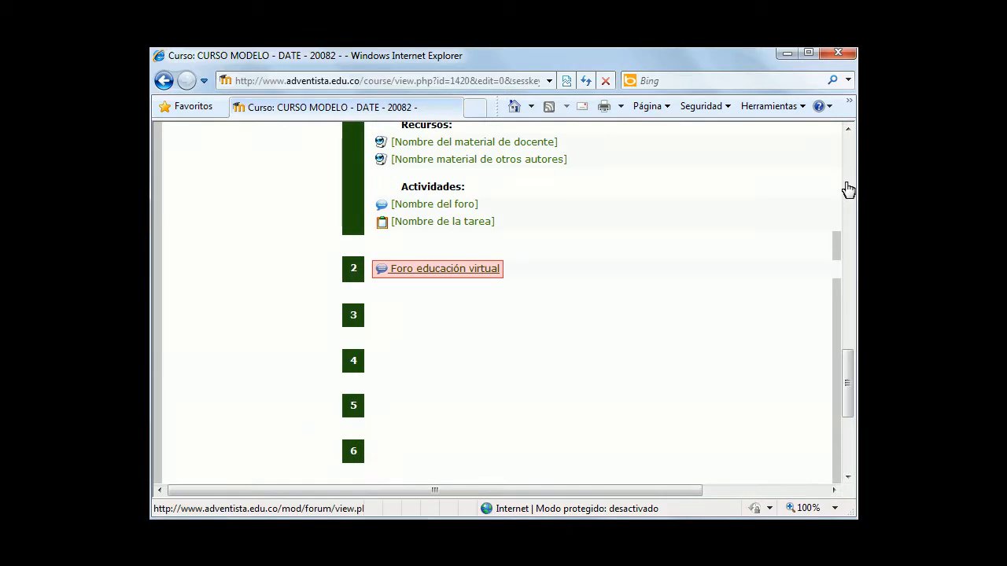
pyautogui.click(442, 270)
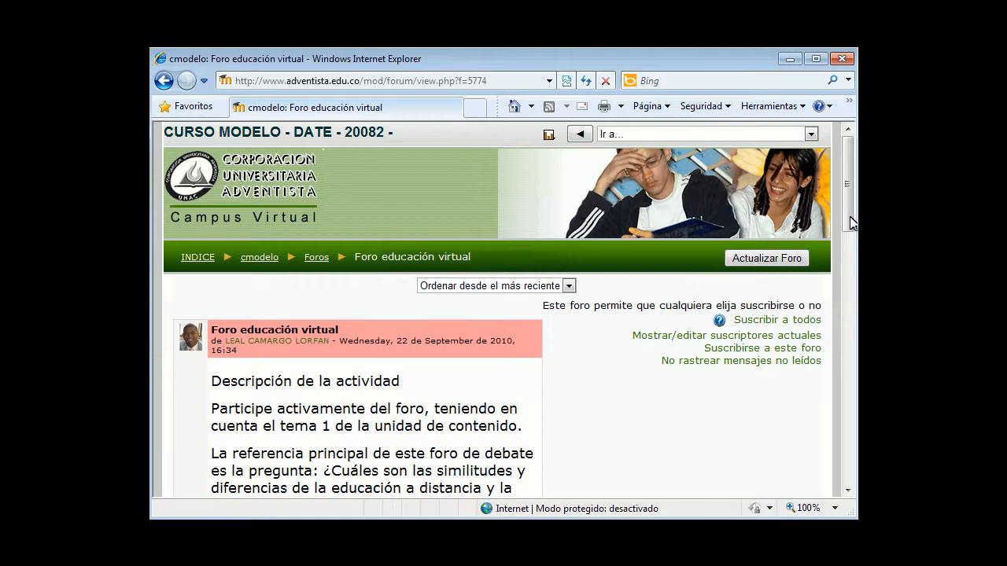
# Step: Reply to the forum's opening post with the pasted message "Saludos, sean todos bienvenidos al foro y gracias por su participación."
pyautogui.moveTo(851, 223); pyautogui.dragTo(840, 476)
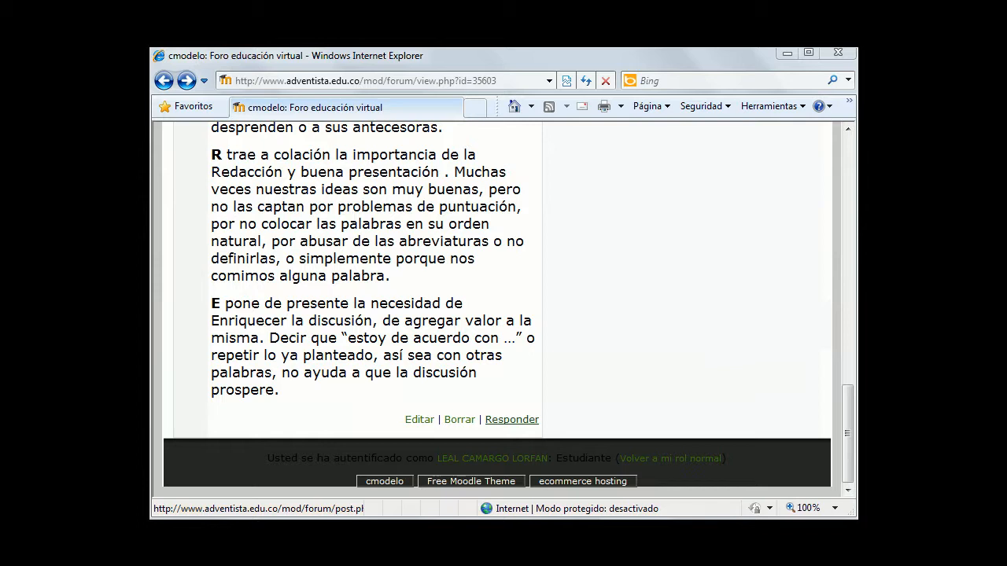
pyautogui.click(506, 422)
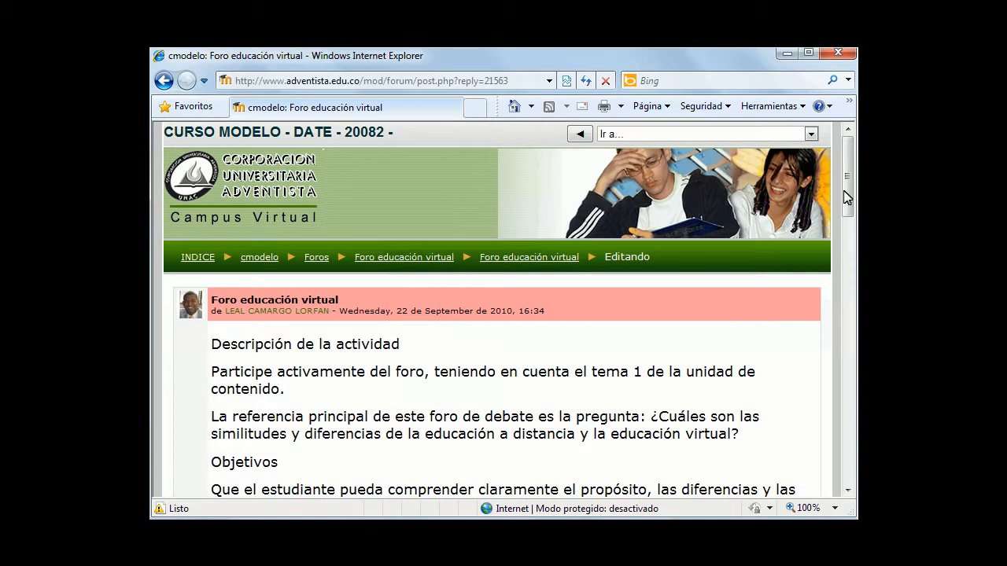
pyautogui.moveTo(847, 196); pyautogui.dragTo(832, 351)
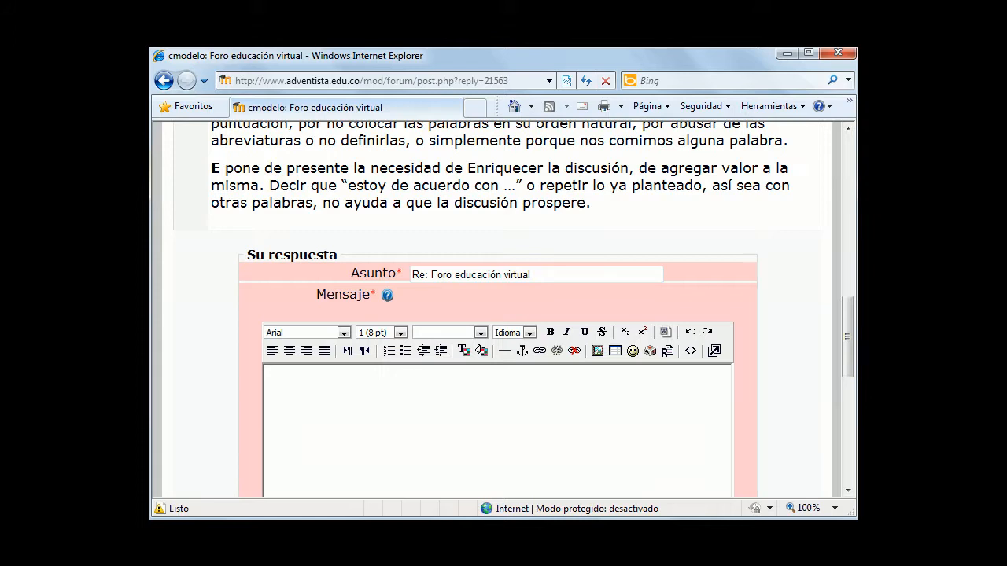
pyautogui.hotkey('ctrl', 'v')
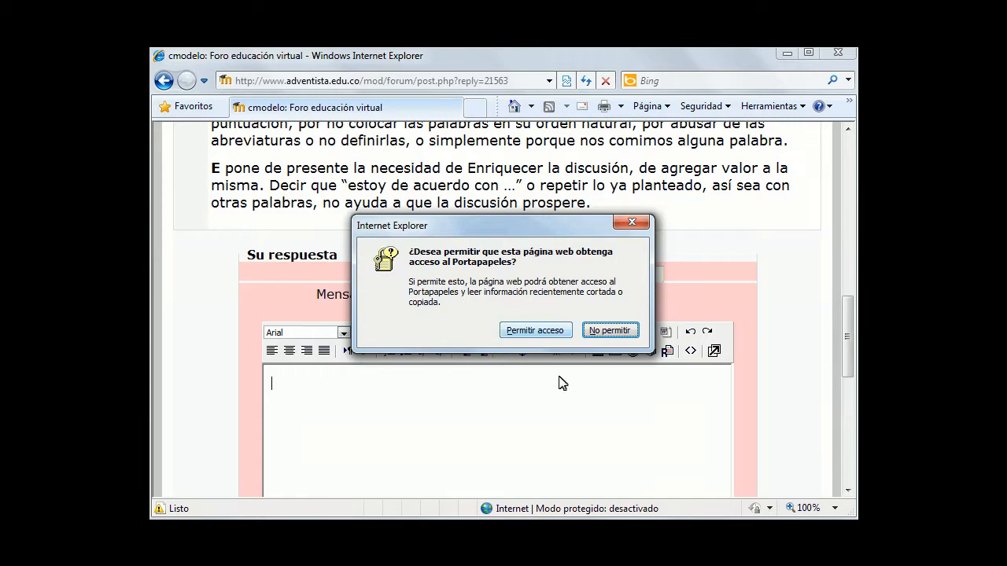
pyautogui.click(544, 331)
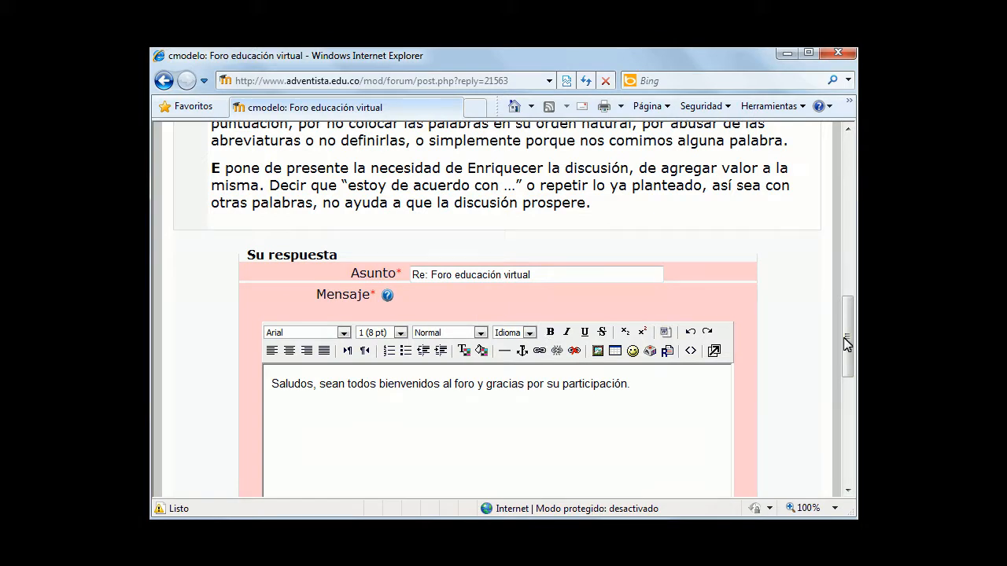
# Step: Review the e-mail subscription choices for the reply, keeping "No deseo recibir copias de este foro por correo"
pyautogui.scroll(-5, 846, 346)
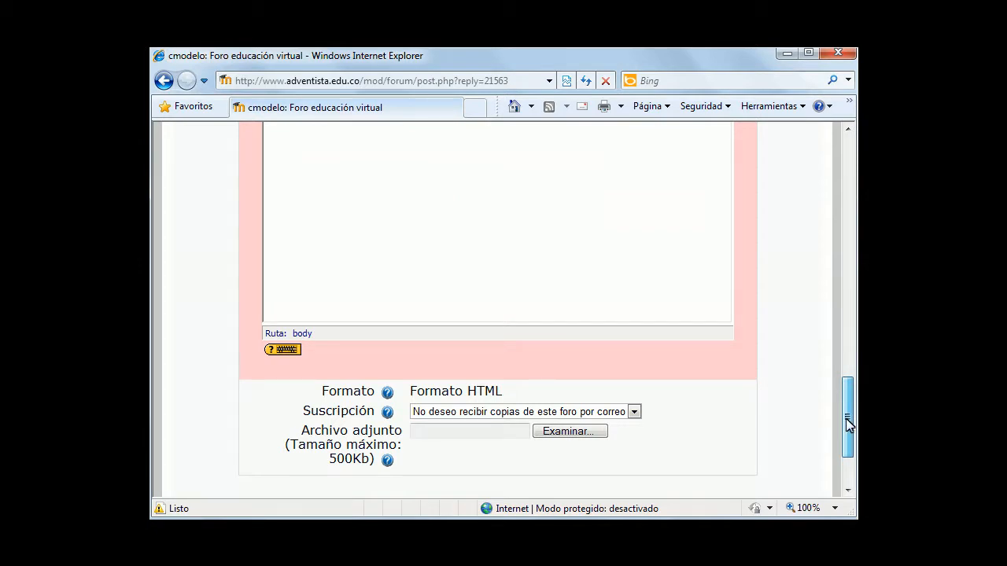
pyautogui.moveTo(847, 424); pyautogui.dragTo(848, 440)
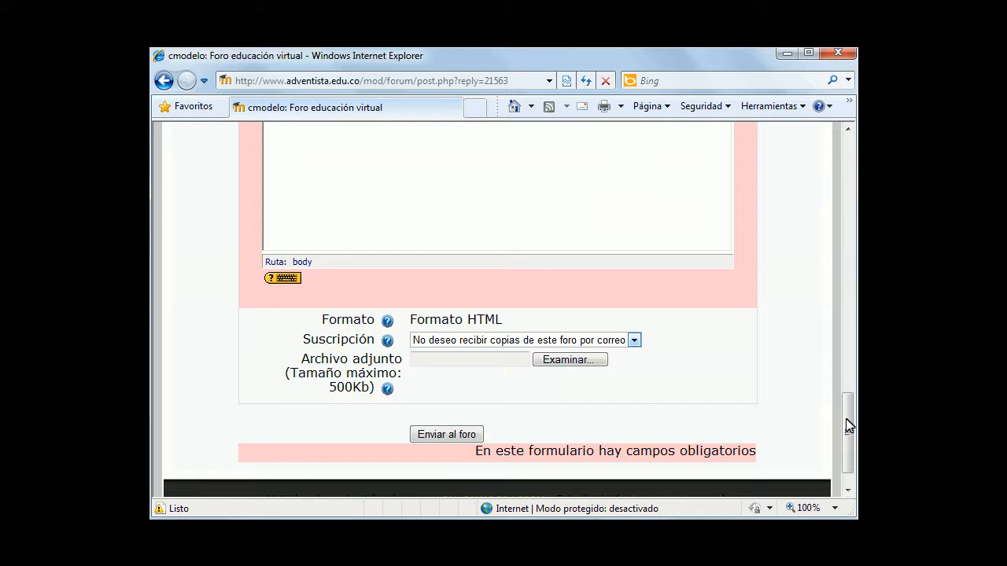
pyautogui.click(634, 340)
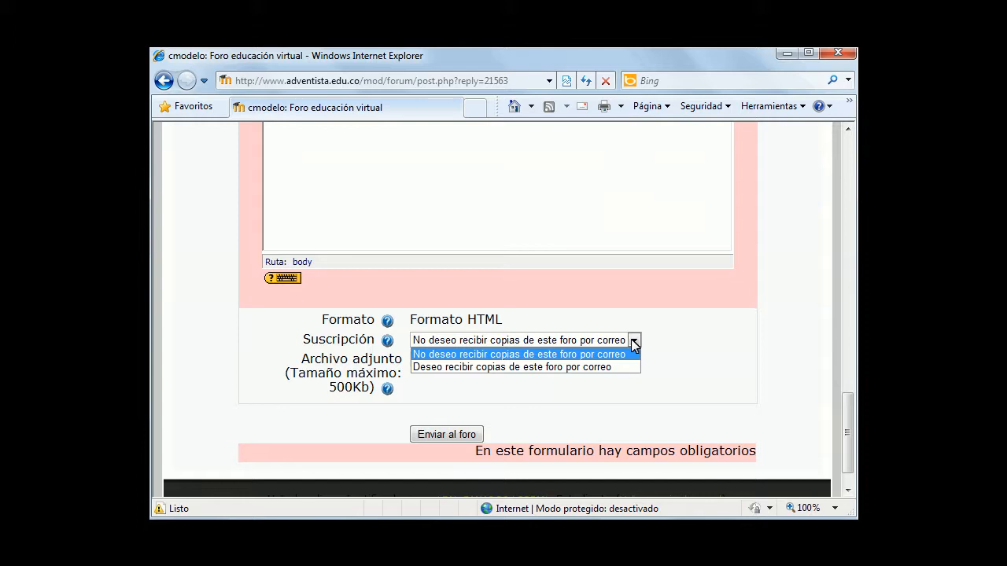
pyautogui.click(676, 342)
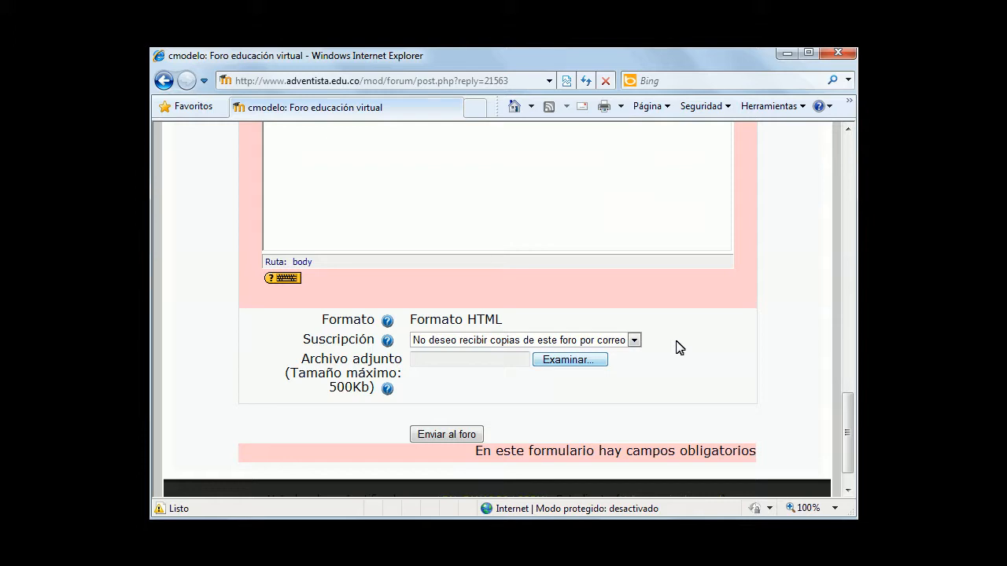
# Step: Attach the Word document "La educación virtual" from the desktop to the reply and post it to the forum
pyautogui.click(588, 363)
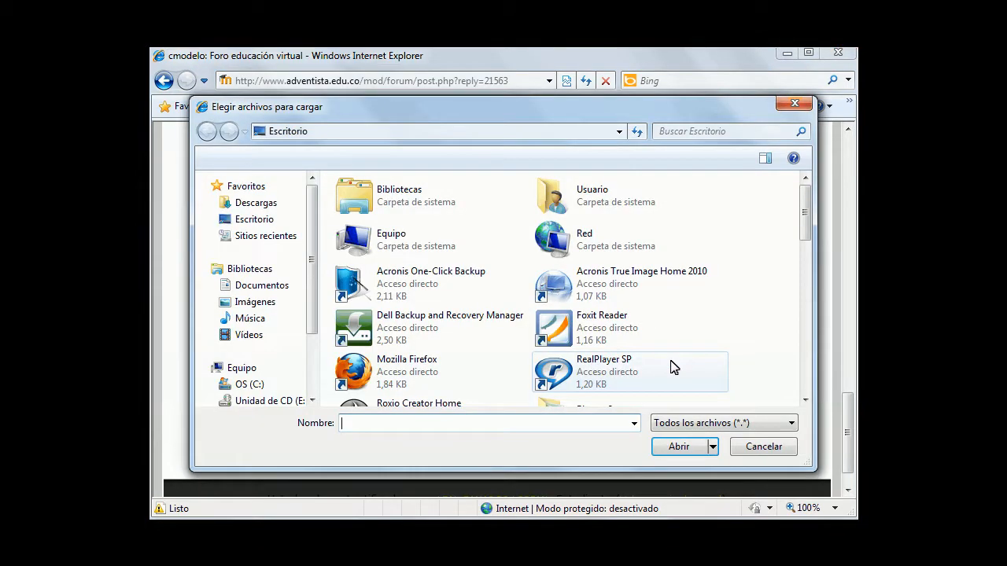
pyautogui.moveTo(804, 210); pyautogui.dragTo(804, 319)
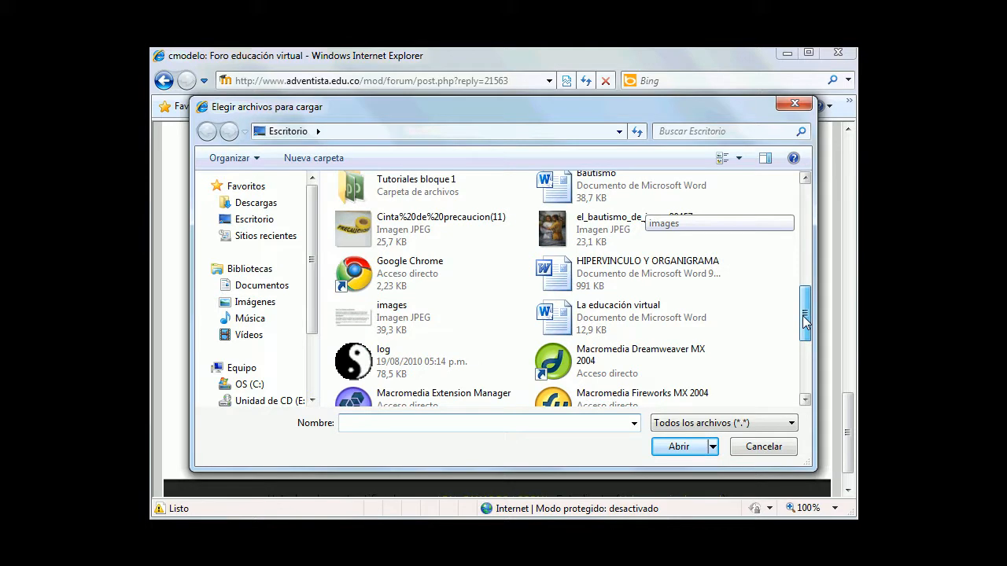
pyautogui.click(665, 319)
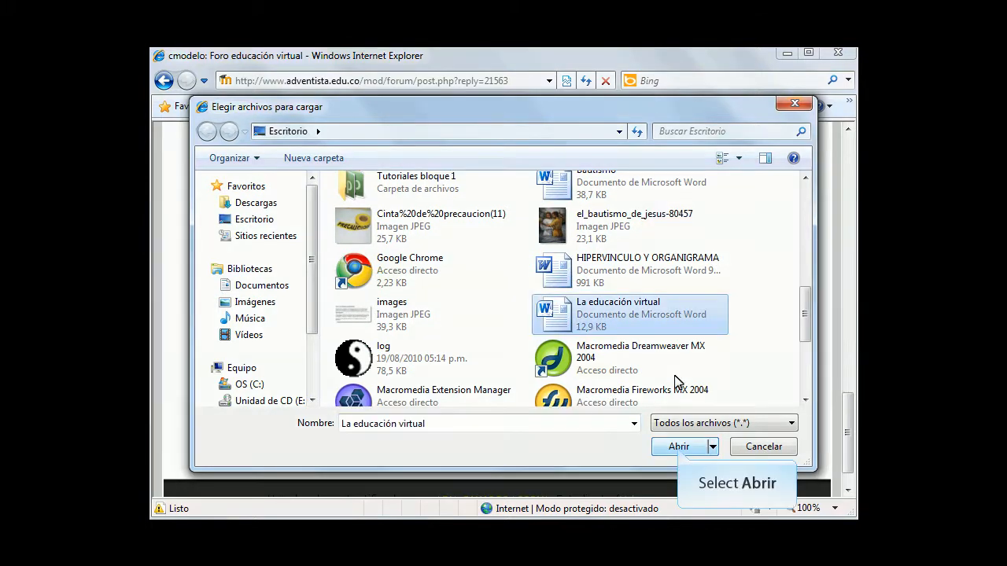
pyautogui.click(680, 450)
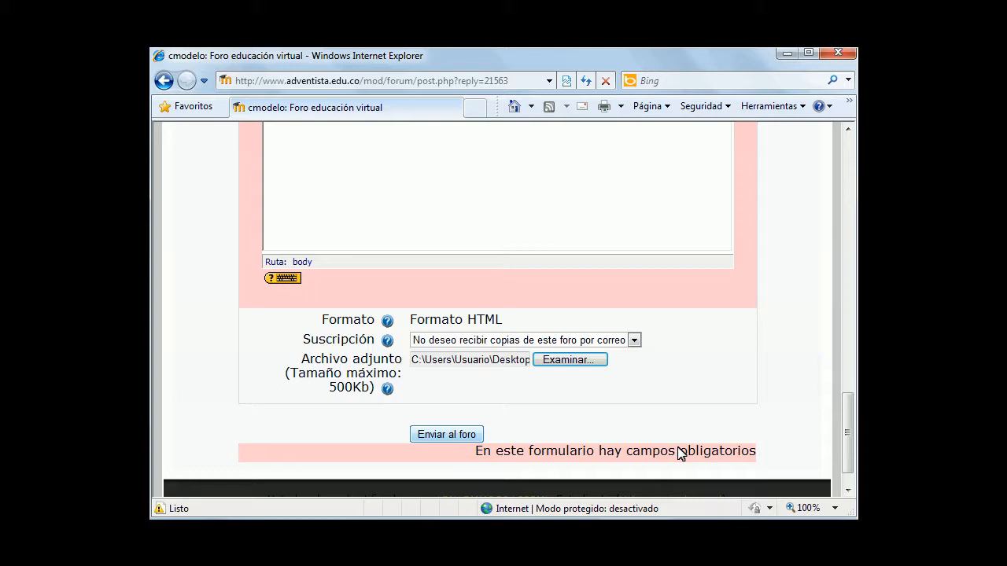
pyautogui.click(446, 435)
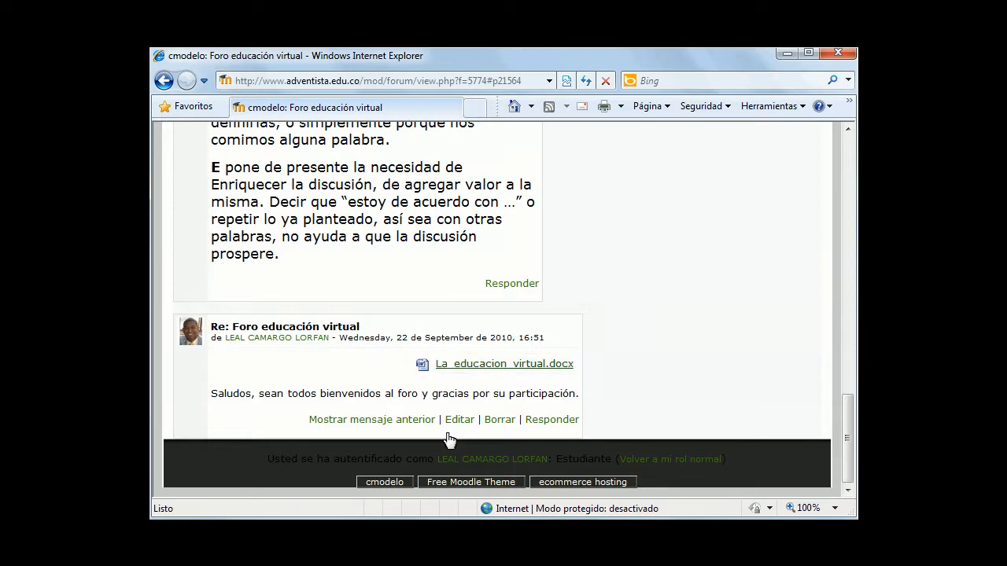
# Step: Open the reply's attachment La_educacion_virtual.docx in Word, look over its text and close the document
pyautogui.click(548, 366)
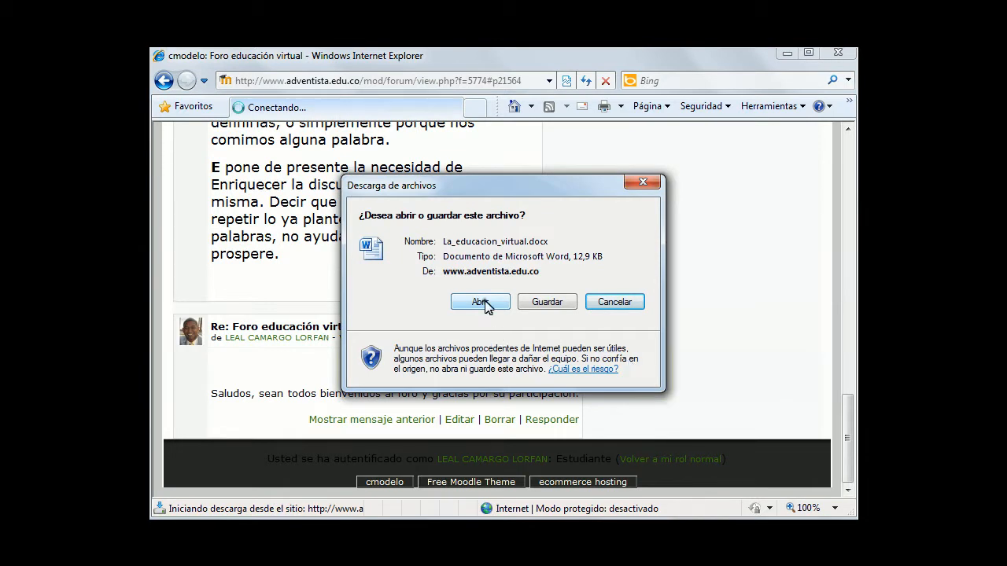
pyautogui.click(480, 302)
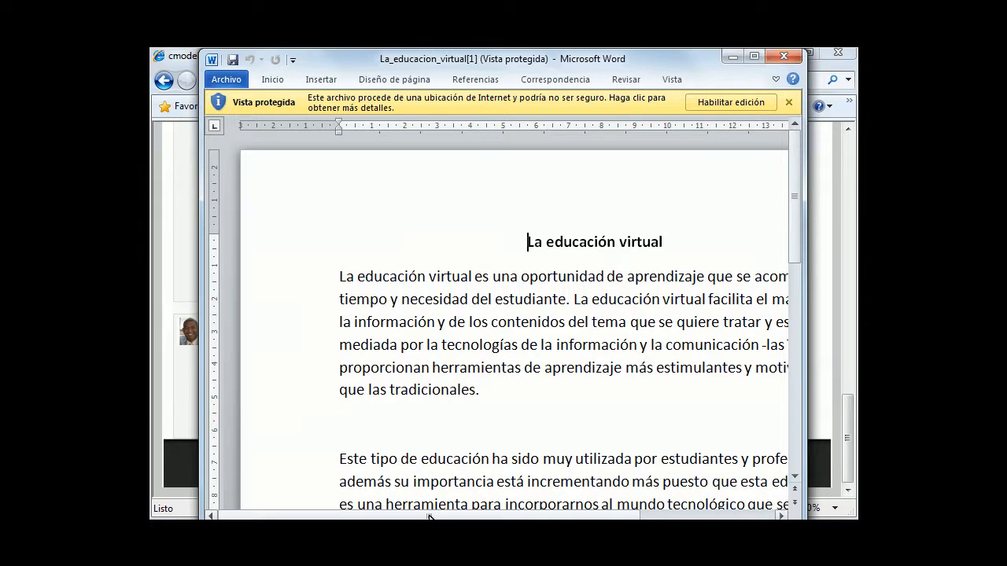
pyautogui.moveTo(428, 517); pyautogui.dragTo(504, 517)
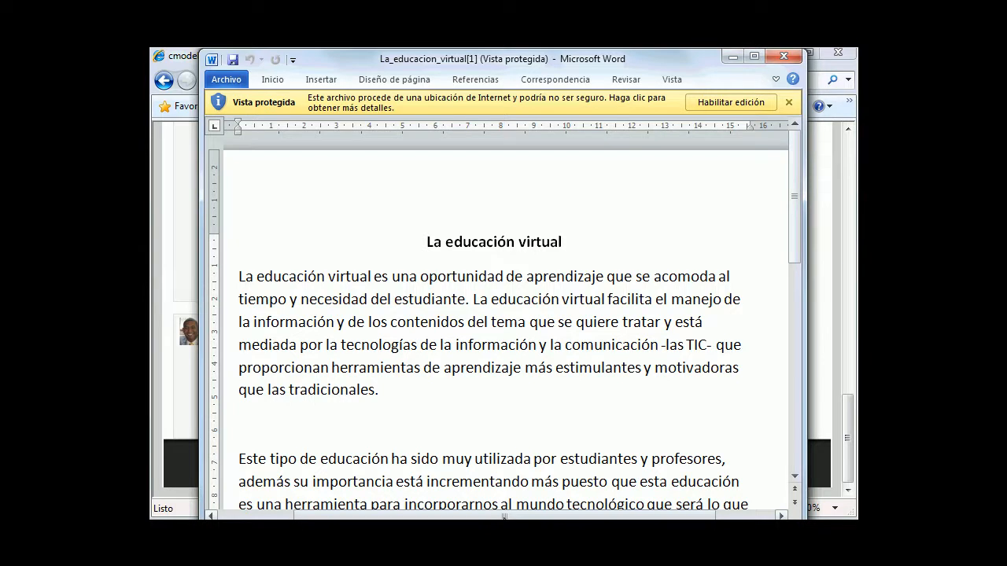
pyautogui.click(788, 102)
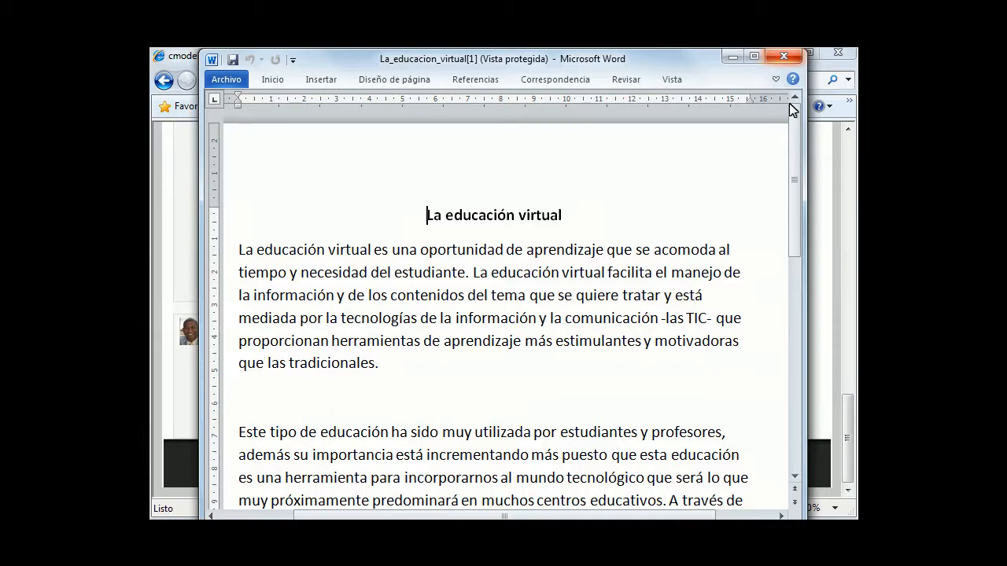
pyautogui.click(783, 59)
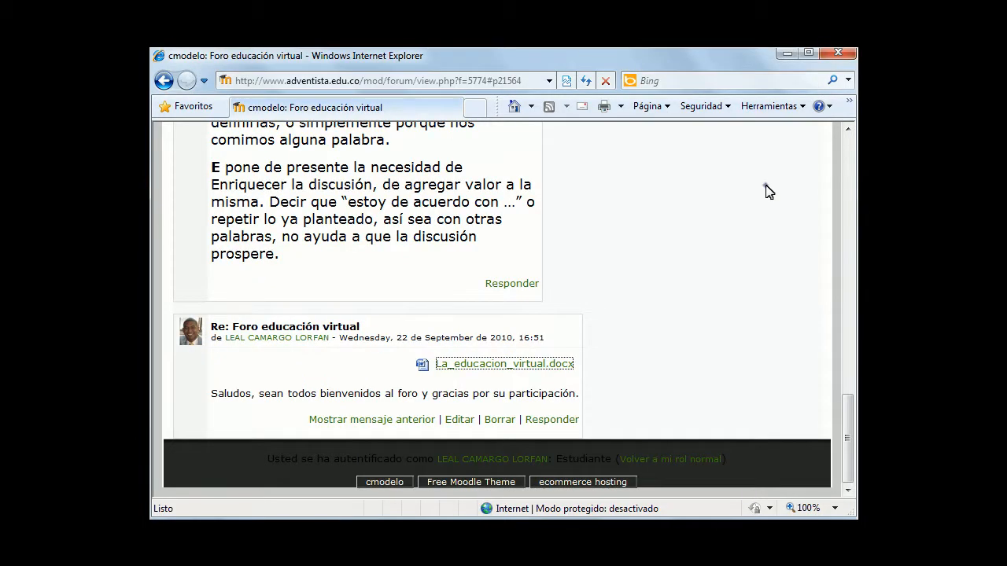
# Step: Open "Foro educación virtual" from topic 2 of the course and look over the replies below the opening post
pyautogui.click(768, 191)
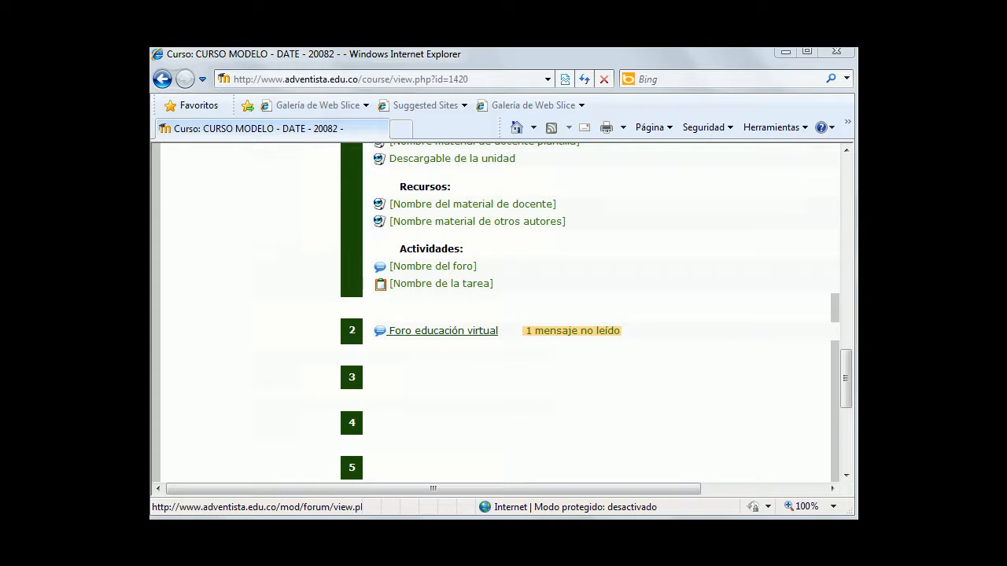
pyautogui.click(456, 335)
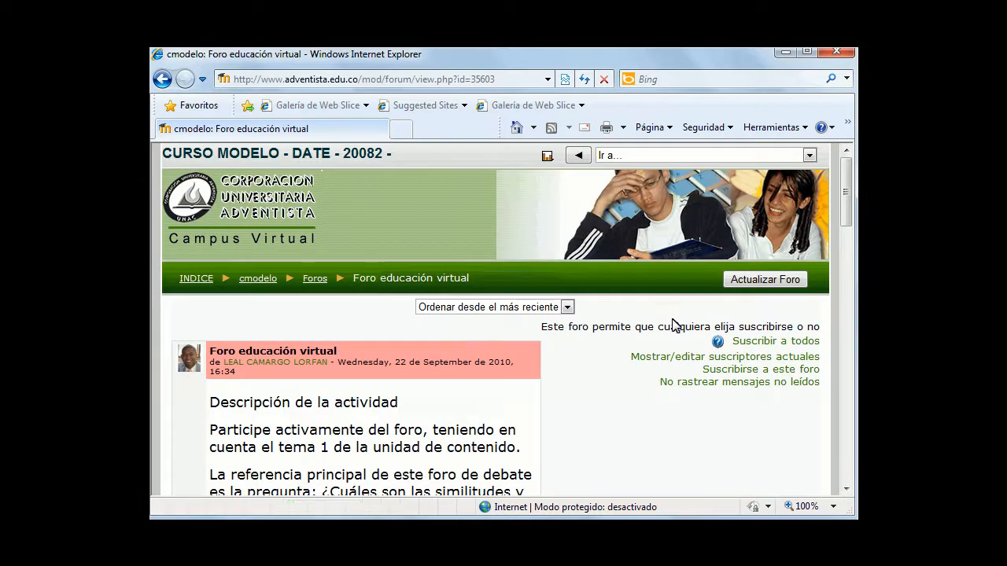
pyautogui.moveTo(847, 197); pyautogui.dragTo(846, 443)
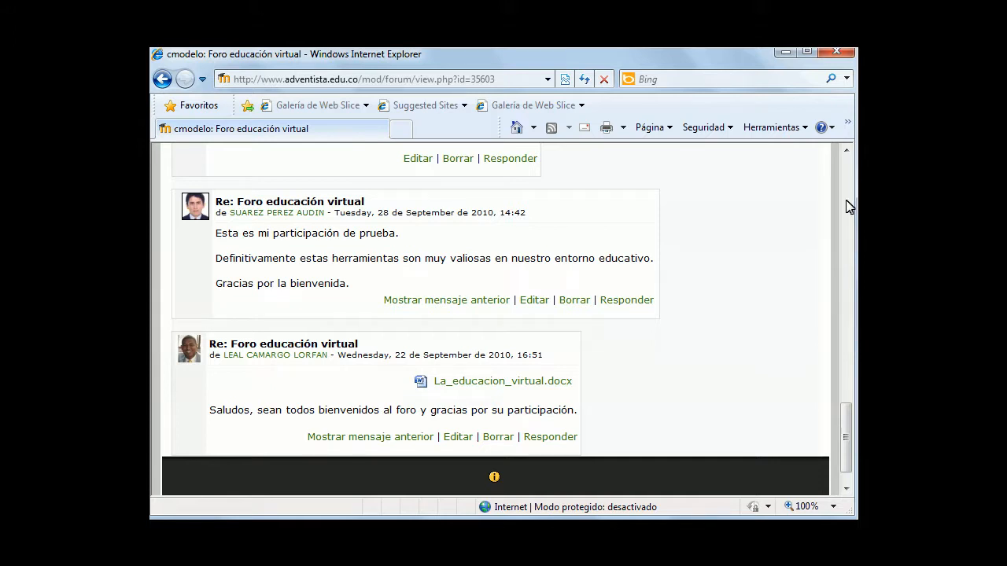
# Step: Switch the forum display to "Mostrar respuestas por rama" and examine how the replies are listed
pyautogui.moveTo(848, 433); pyautogui.dragTo(851, 177)
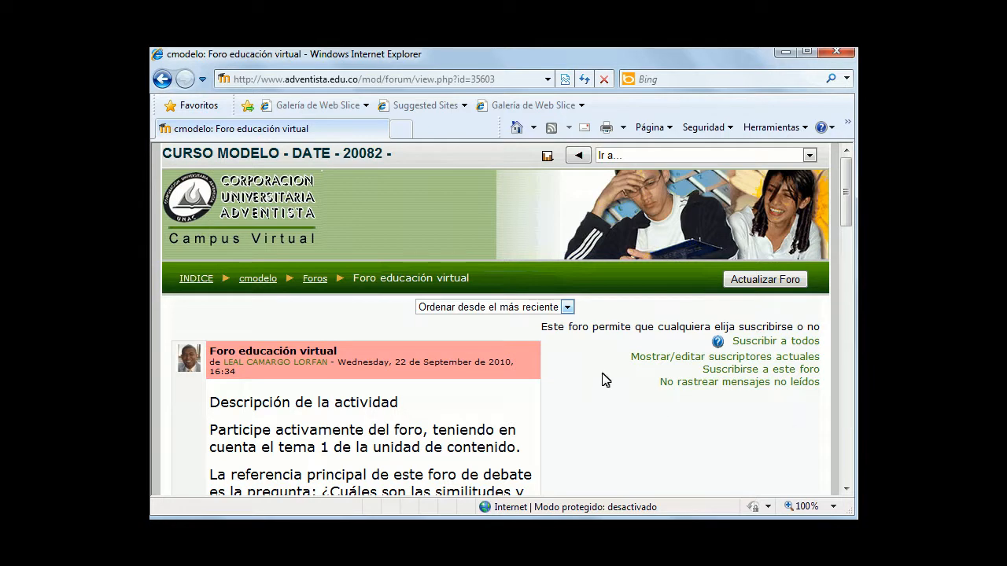
pyautogui.click(569, 307)
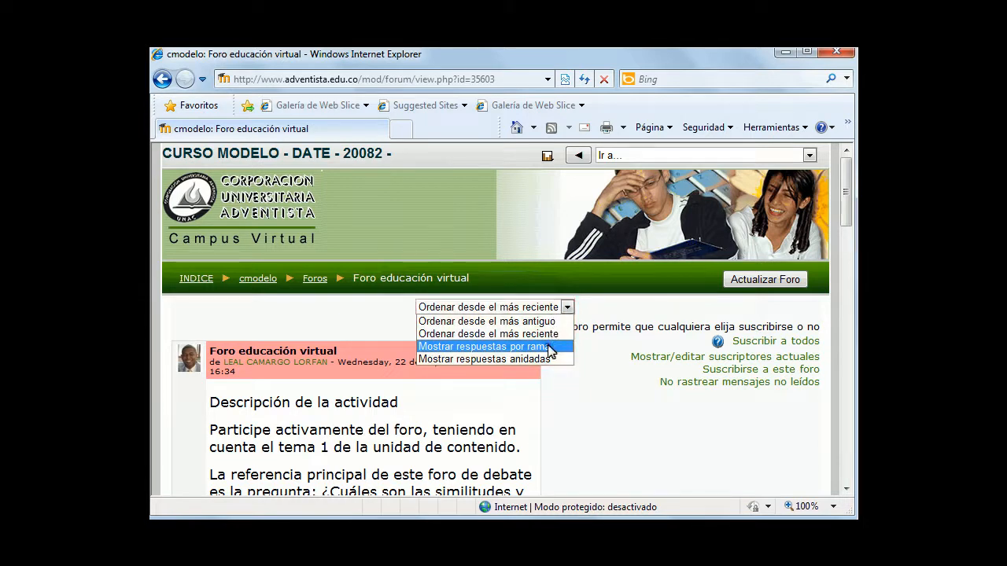
pyautogui.click(549, 347)
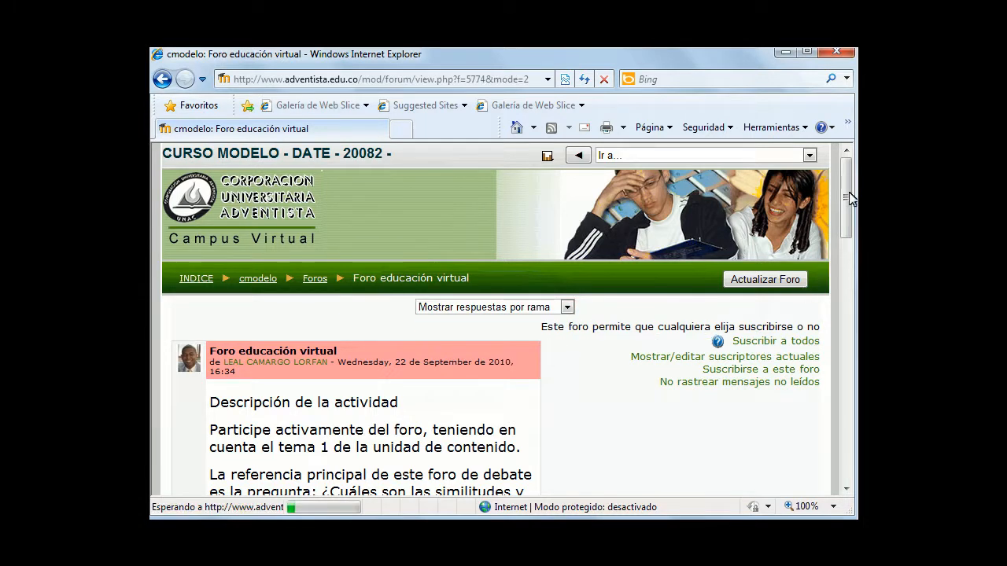
pyautogui.moveTo(847, 194); pyautogui.dragTo(848, 454)
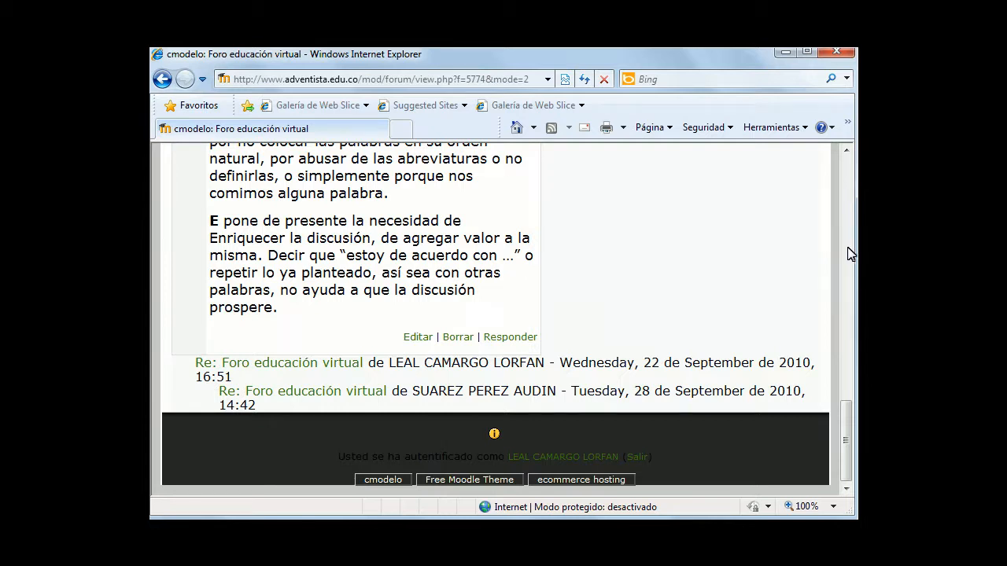
# Step: Set the forum display to "Mostrar respuestas anidadas" and examine the nested replies
pyautogui.moveTo(849, 462); pyautogui.dragTo(847, 201)
pyautogui.click(567, 307)
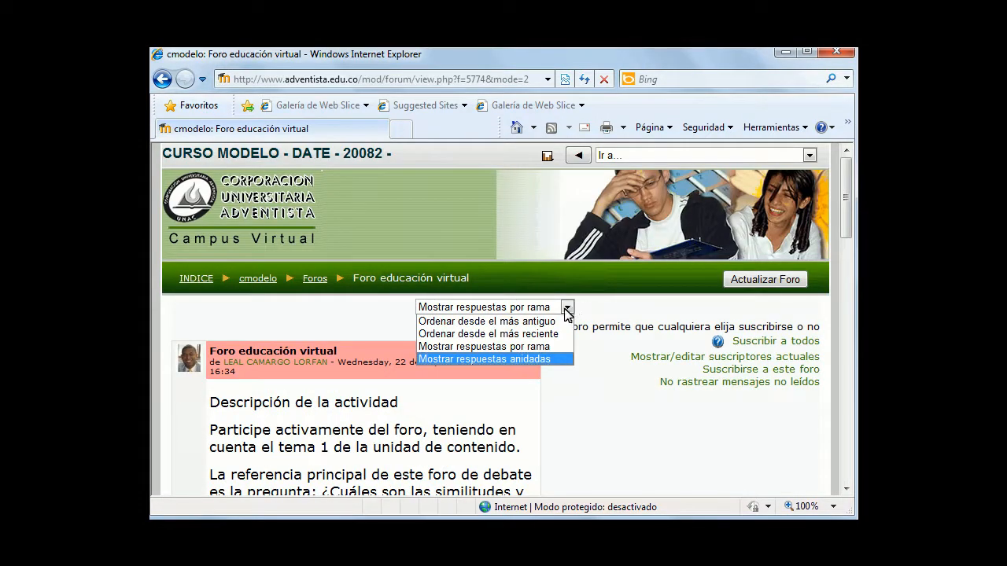
pyautogui.click(561, 360)
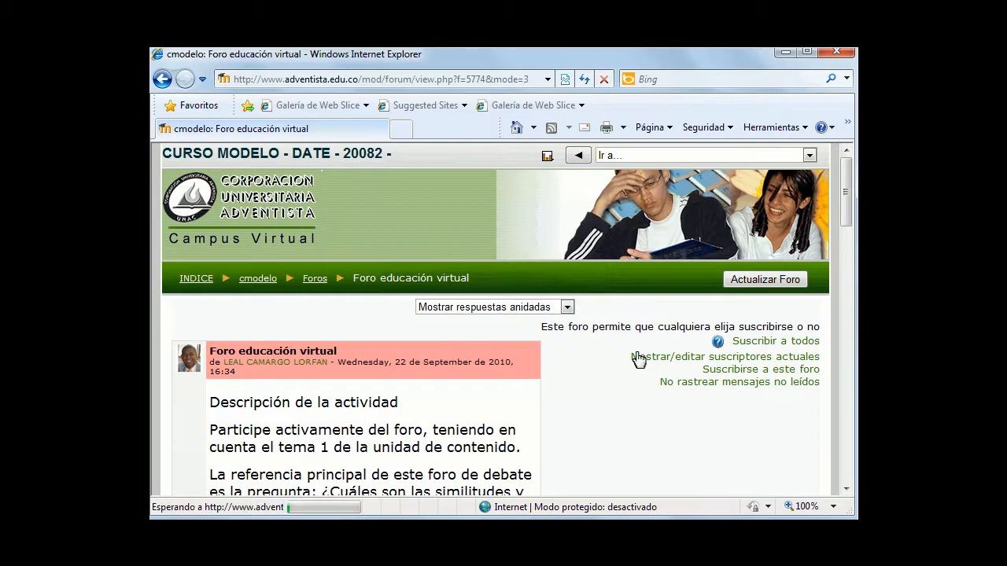
pyautogui.moveTo(845, 197); pyautogui.dragTo(829, 432)
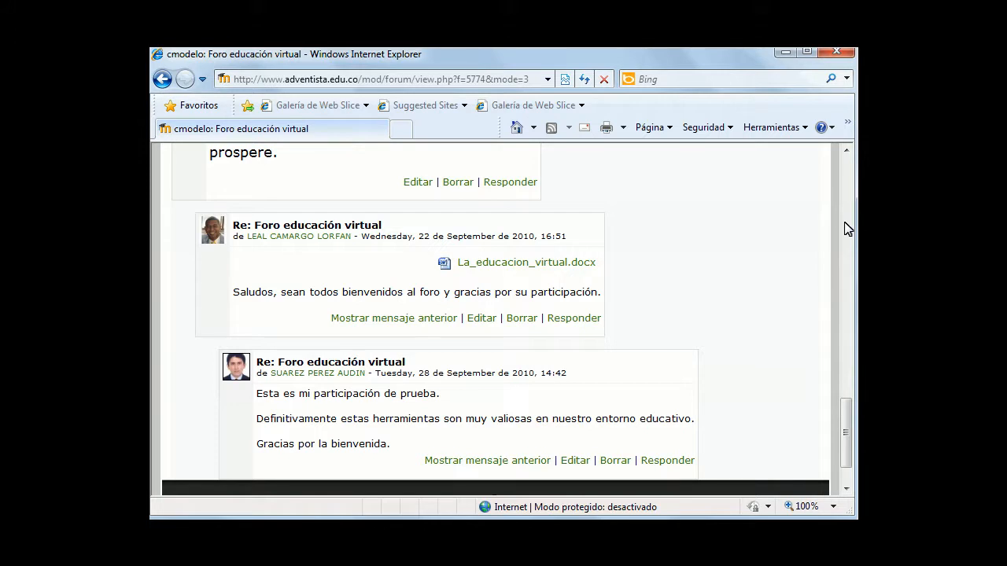
# Step: Open the settings of "Foro educación virtual" for updating and set the forum type to "Foro para uso general"
pyautogui.moveTo(846, 442); pyautogui.dragTo(846, 197)
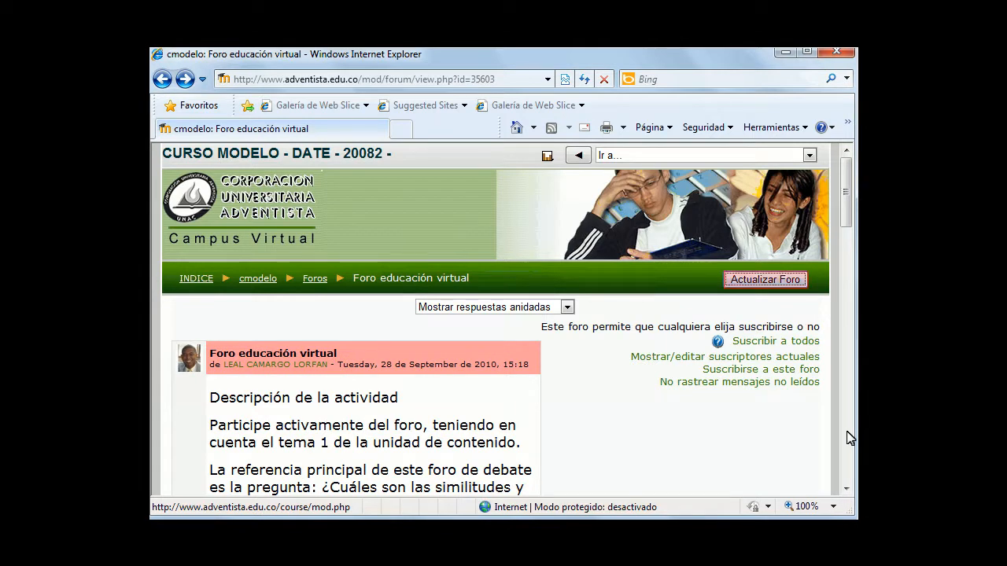
pyautogui.click(749, 281)
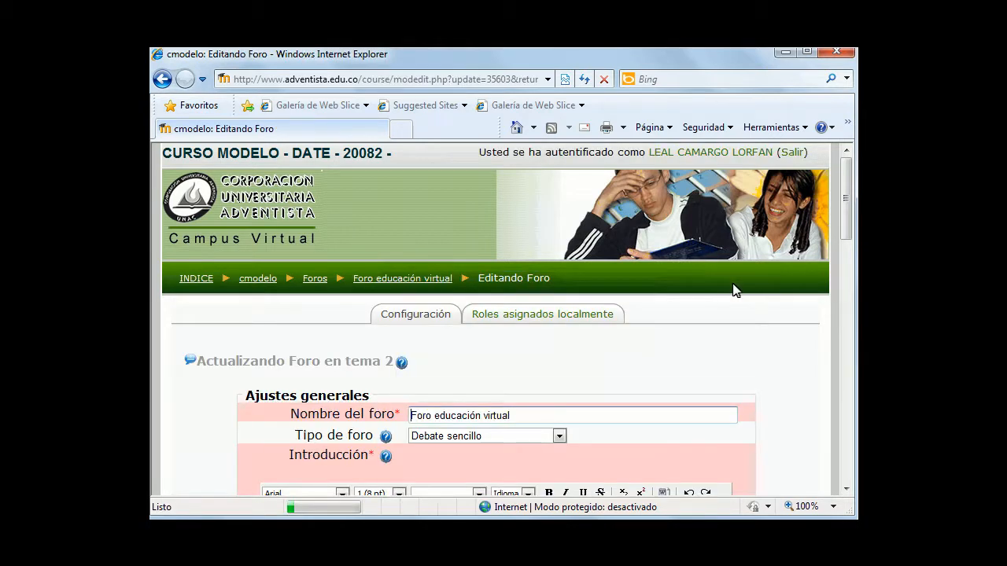
pyautogui.moveTo(851, 213); pyautogui.dragTo(851, 233)
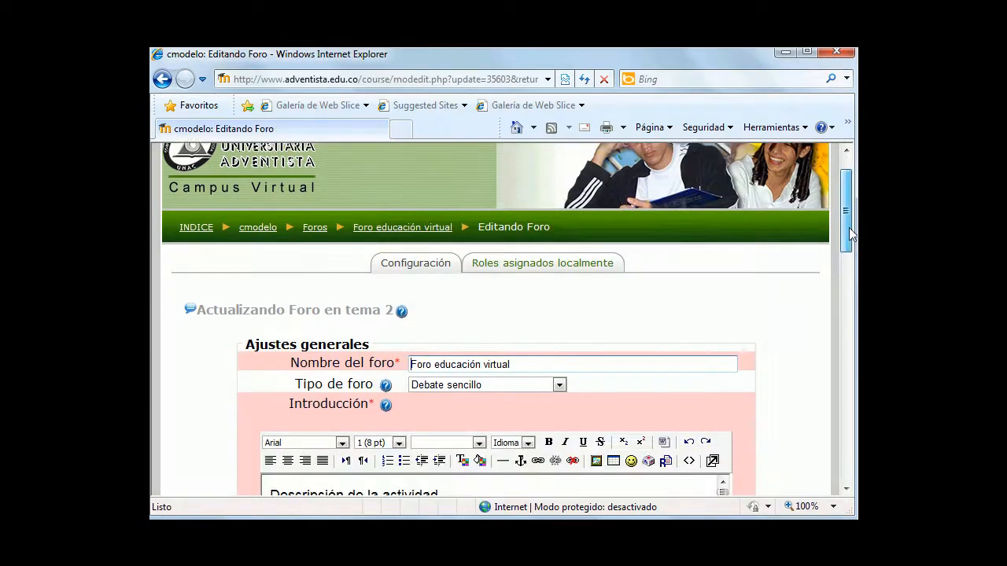
pyautogui.scroll(-2, 848, 228)
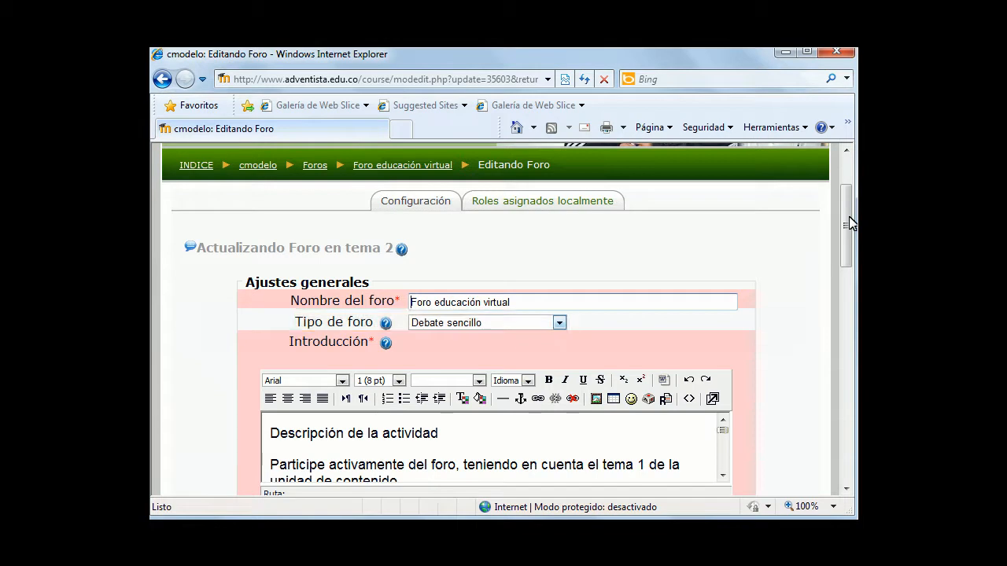
pyautogui.click(559, 323)
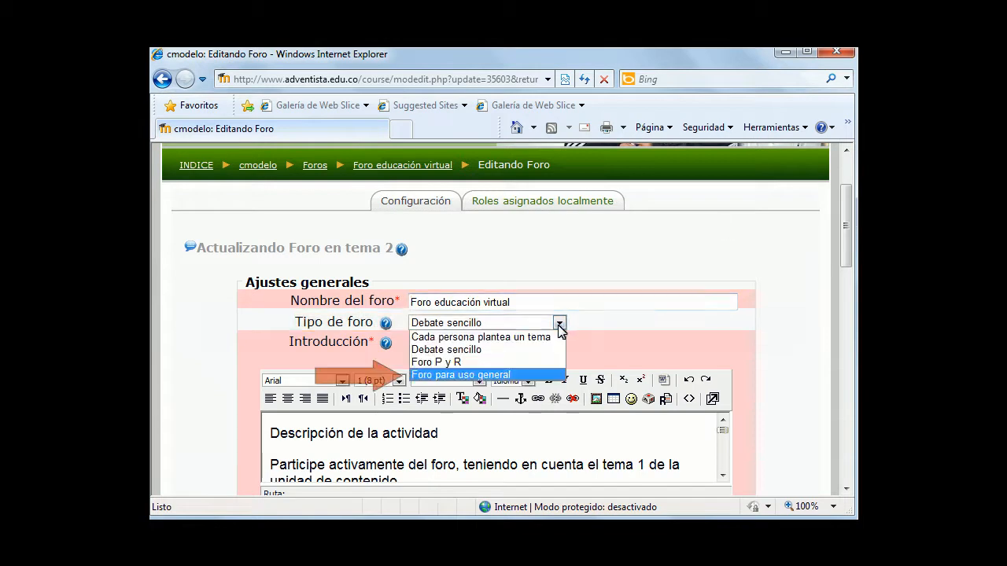
pyautogui.click(540, 376)
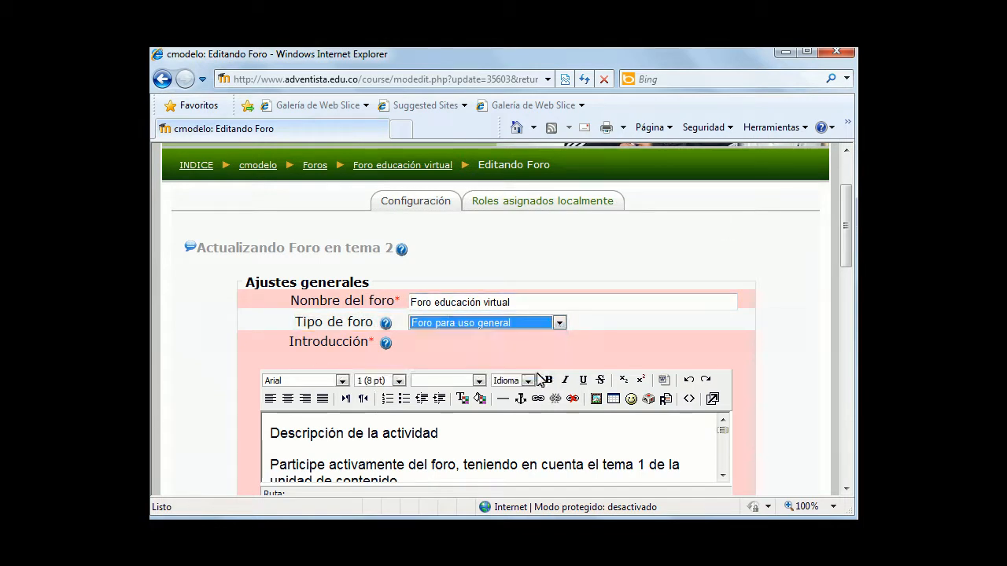
# Step: Save the changed settings of "Foro educación virtual" and display the forum
pyautogui.click(593, 359)
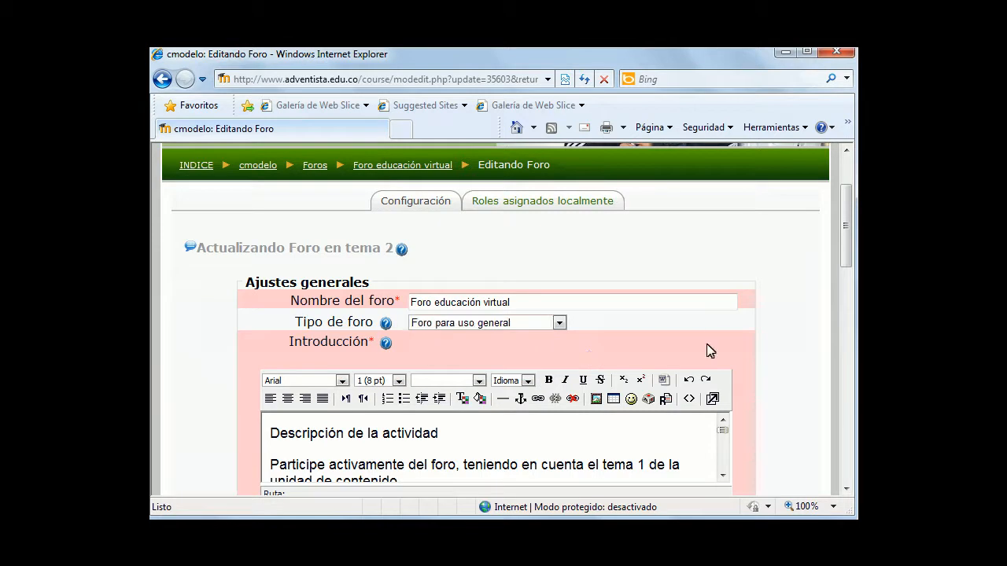
pyautogui.moveTo(846, 247); pyautogui.dragTo(849, 468)
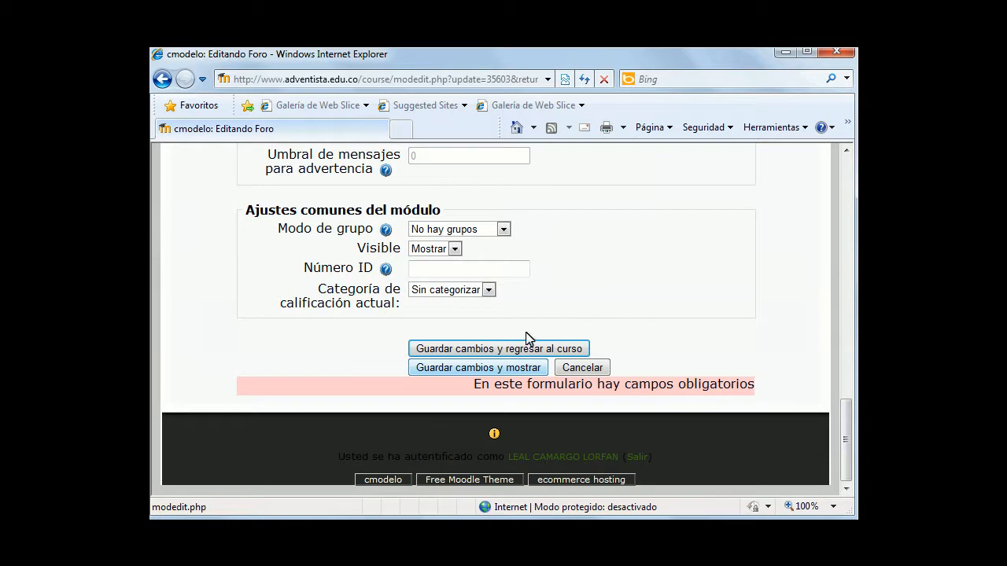
pyautogui.click(519, 370)
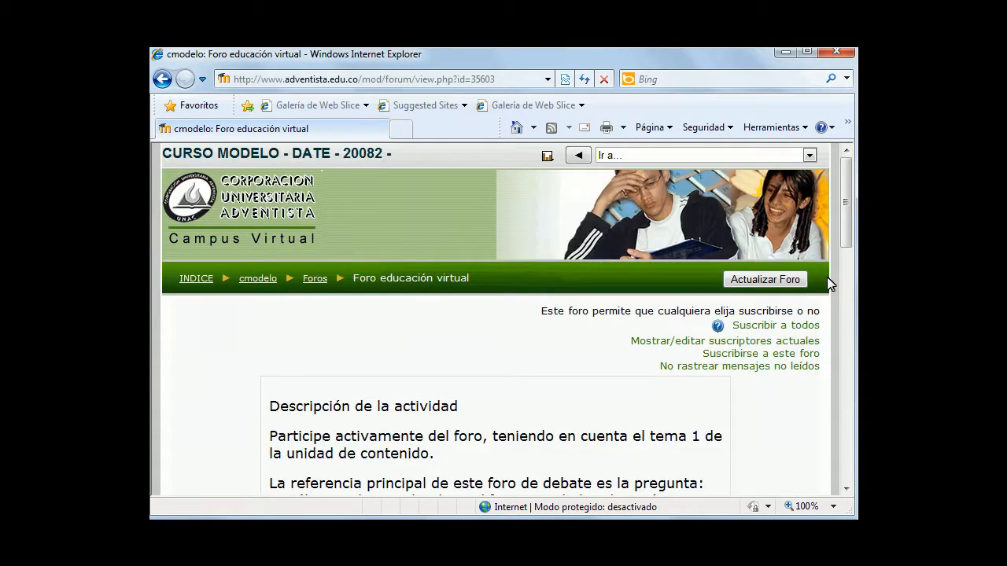
# Step: Open the "Foro educación virtual" discussion from the forum's topic list and examine the nested replies below the opening post
pyautogui.moveTo(845, 209); pyautogui.dragTo(829, 455)
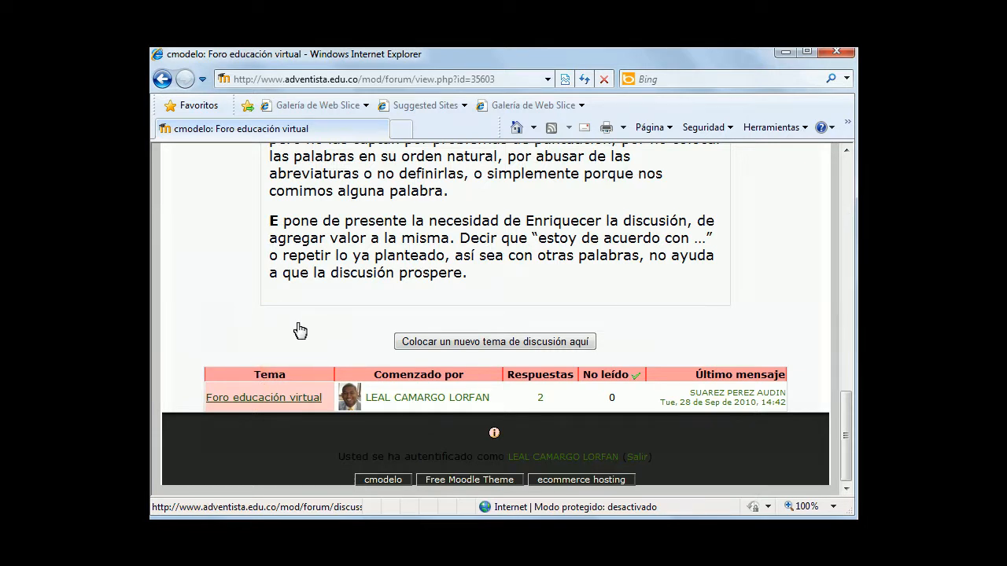
pyautogui.click(269, 397)
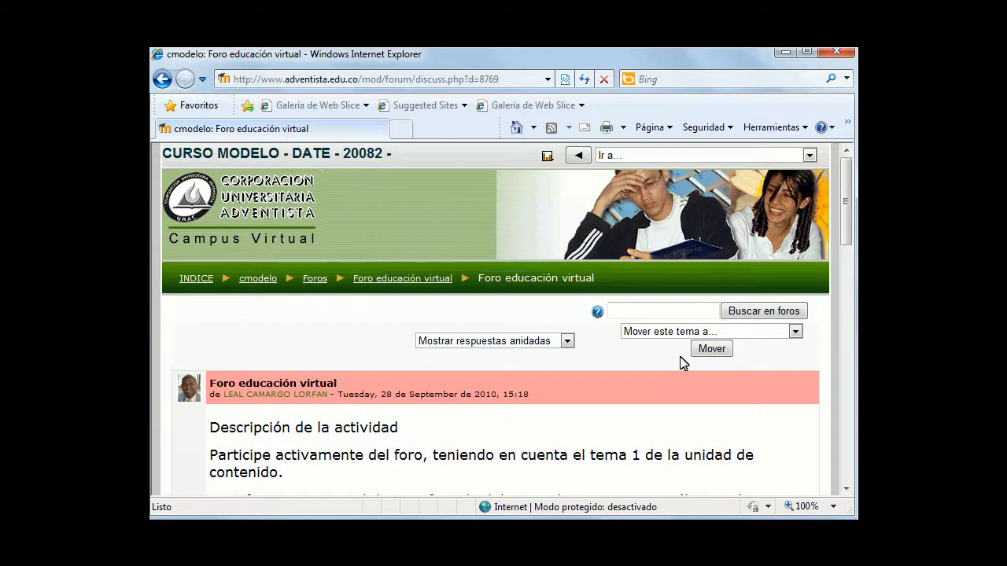
pyautogui.moveTo(844, 220); pyautogui.dragTo(829, 432)
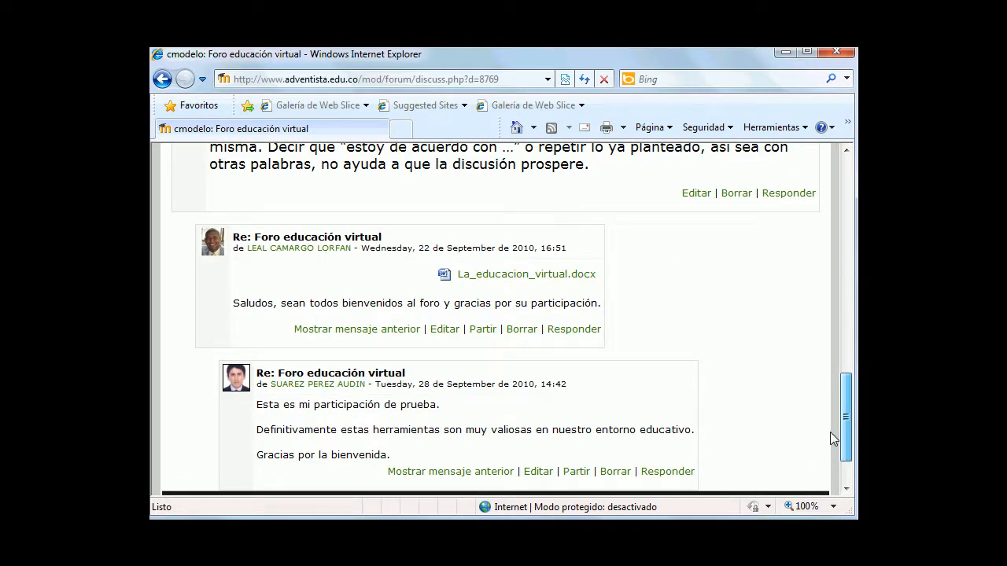
pyautogui.moveTo(830, 431); pyautogui.dragTo(831, 441)
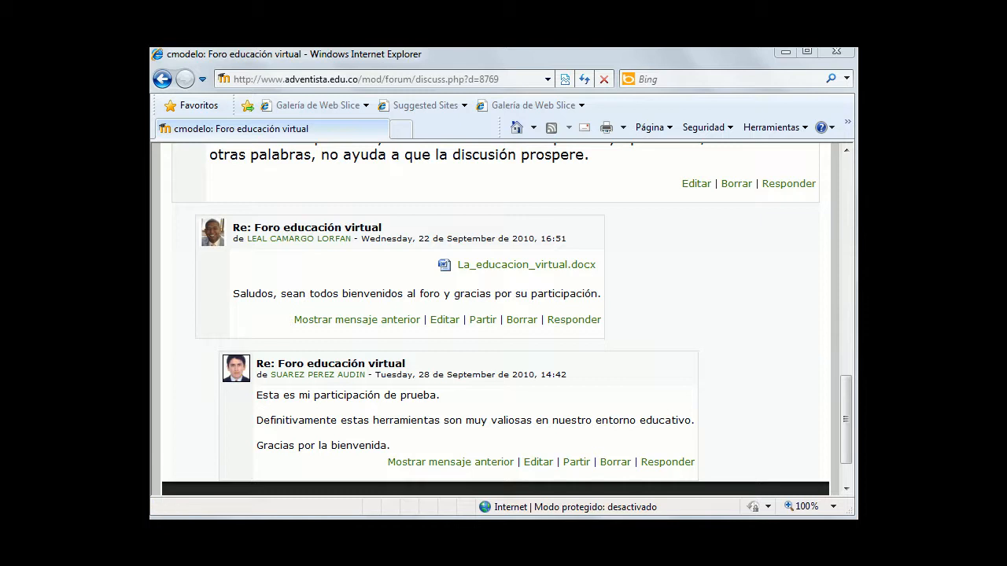
pyautogui.moveTo(847, 421); pyautogui.dragTo(850, 203)
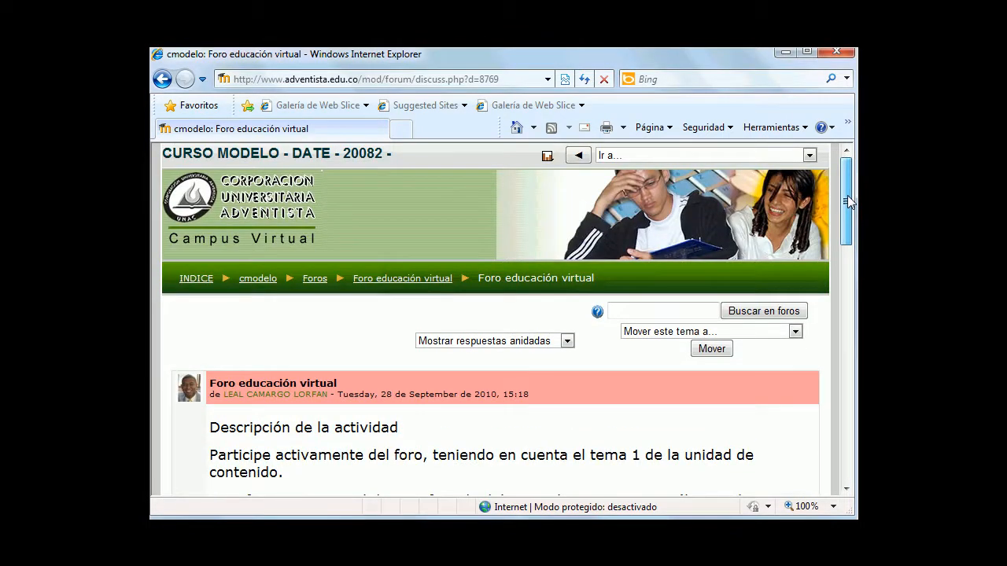
# Step: Go back to the forum, open the "Tema libre para discusión" topic and look over its reply form
pyautogui.click(398, 281)
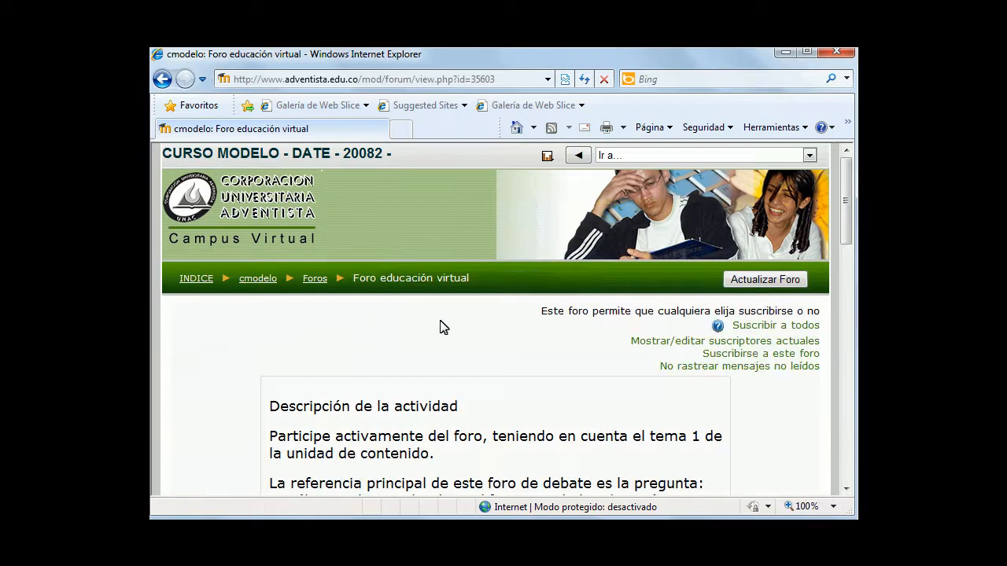
pyautogui.moveTo(849, 224); pyautogui.dragTo(844, 462)
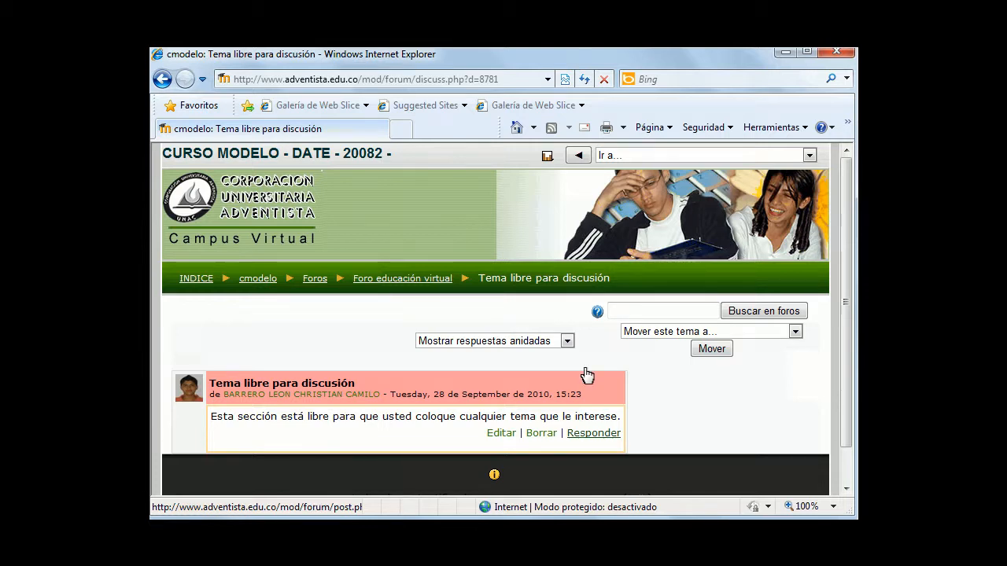
pyautogui.click(595, 433)
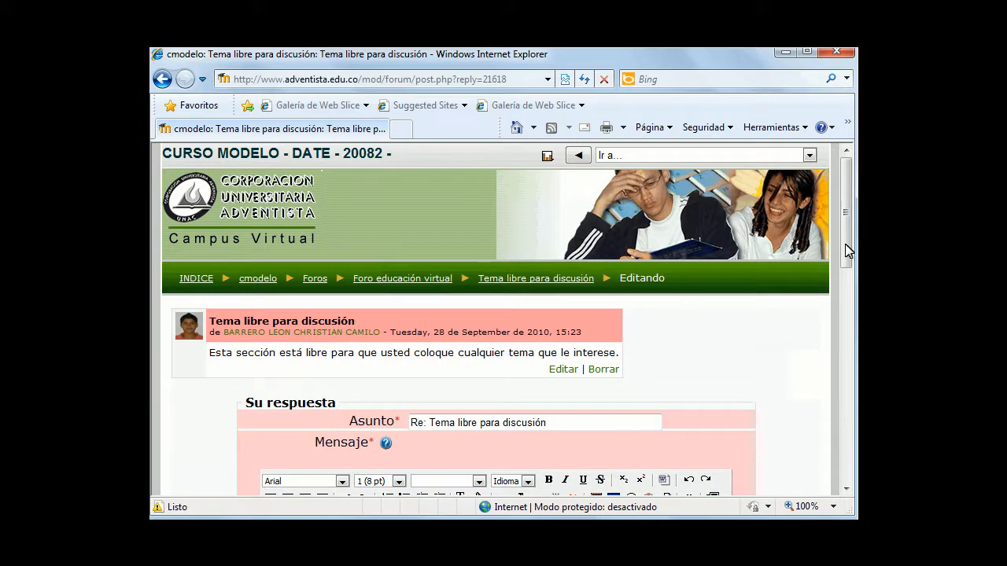
pyautogui.moveTo(847, 250)
pyautogui.mouseDown()
pyautogui.moveTo(844, 335)
pyautogui.moveTo(852, 249)
pyautogui.mouseUp()
# Step: Return to the cmodelo course page and locate "Foro educación virtual" in topic 2
pyautogui.click(254, 280)
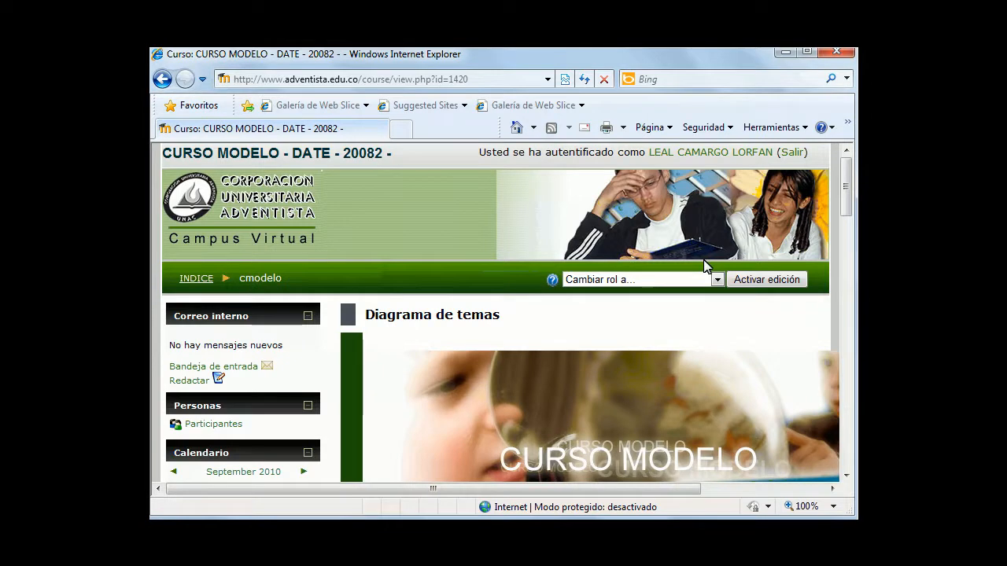
pyautogui.moveTo(848, 204); pyautogui.dragTo(841, 387)
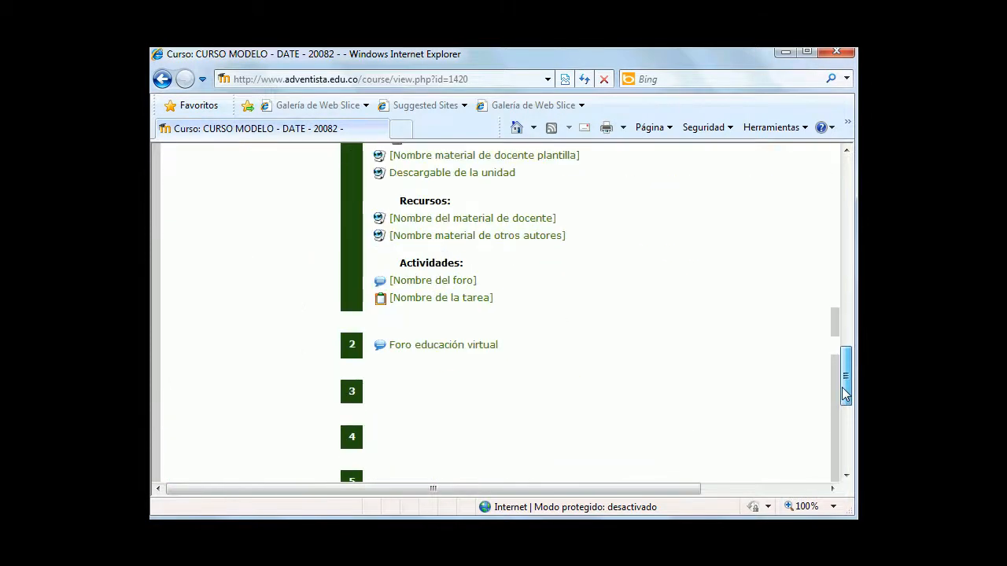